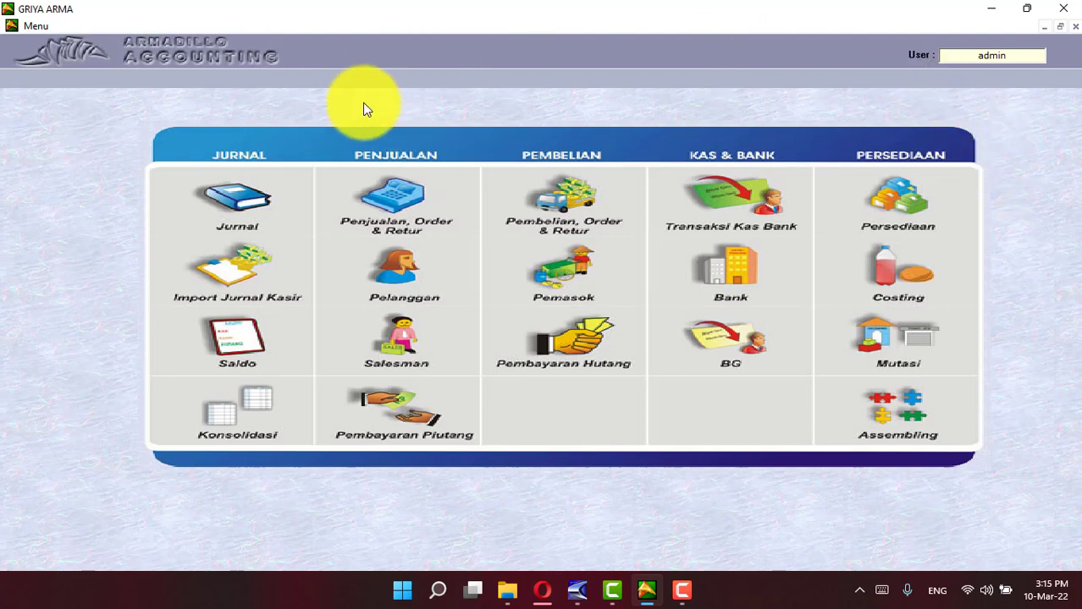
Step: Open the application settings (Setting Aplikasi) and save them with the Job Costing function enabled
click(38, 27)
click(115, 62)
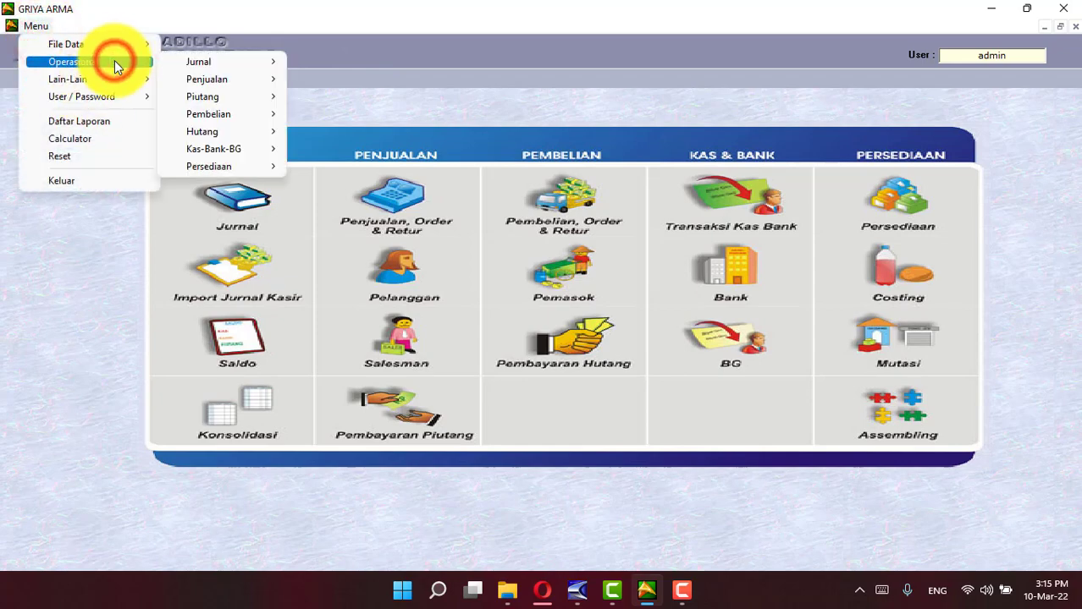
click(112, 79)
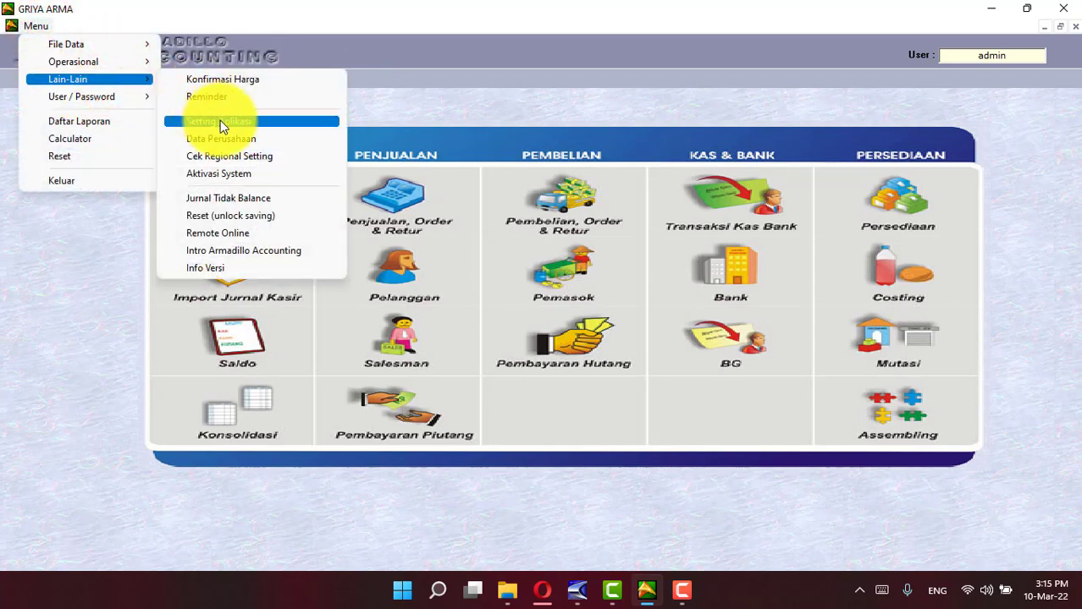
click(218, 121)
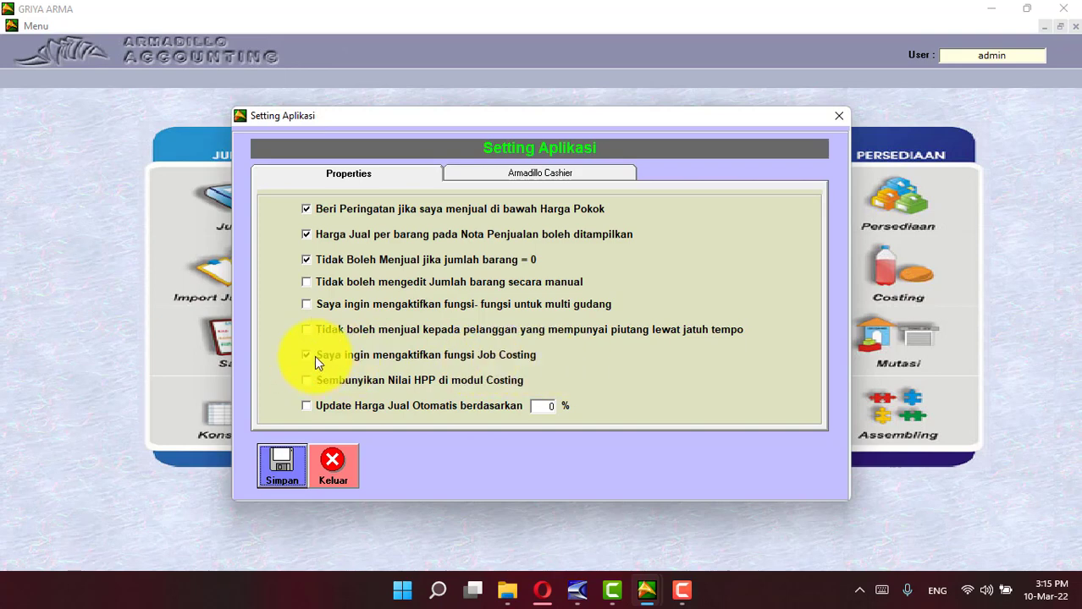
click(284, 477)
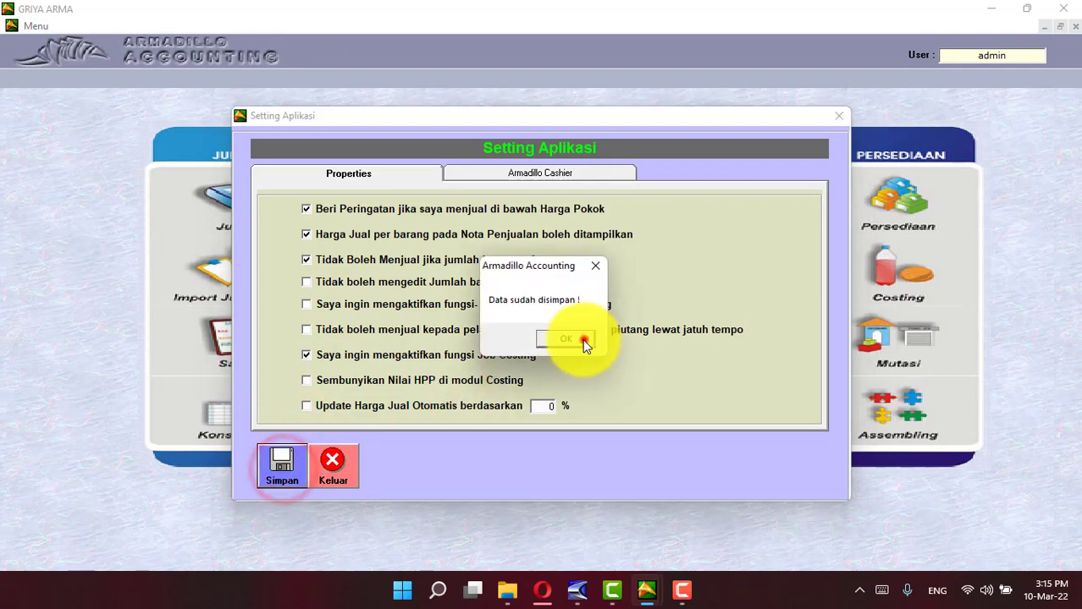
click(582, 339)
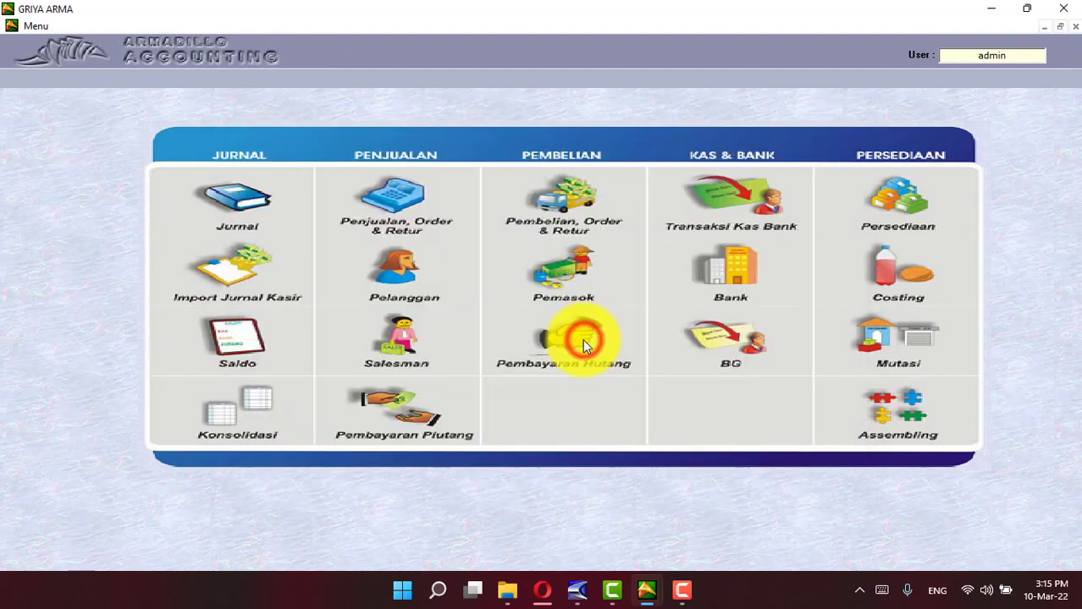
Step: Open the inventory job list (Daftar Pekerjaan) and start a new job entry
click(47, 30)
click(98, 62)
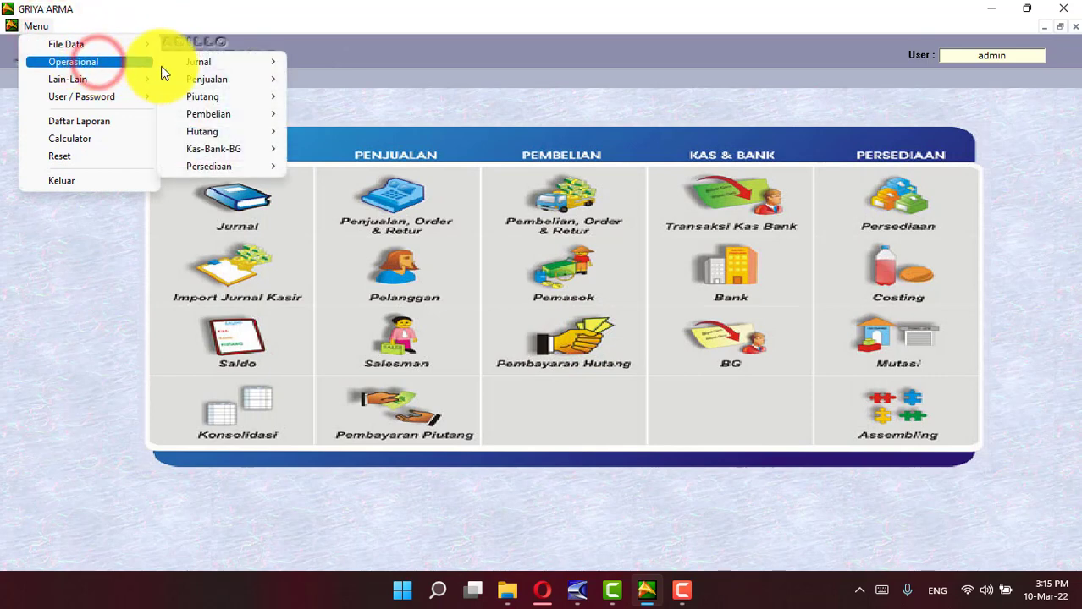
click(265, 168)
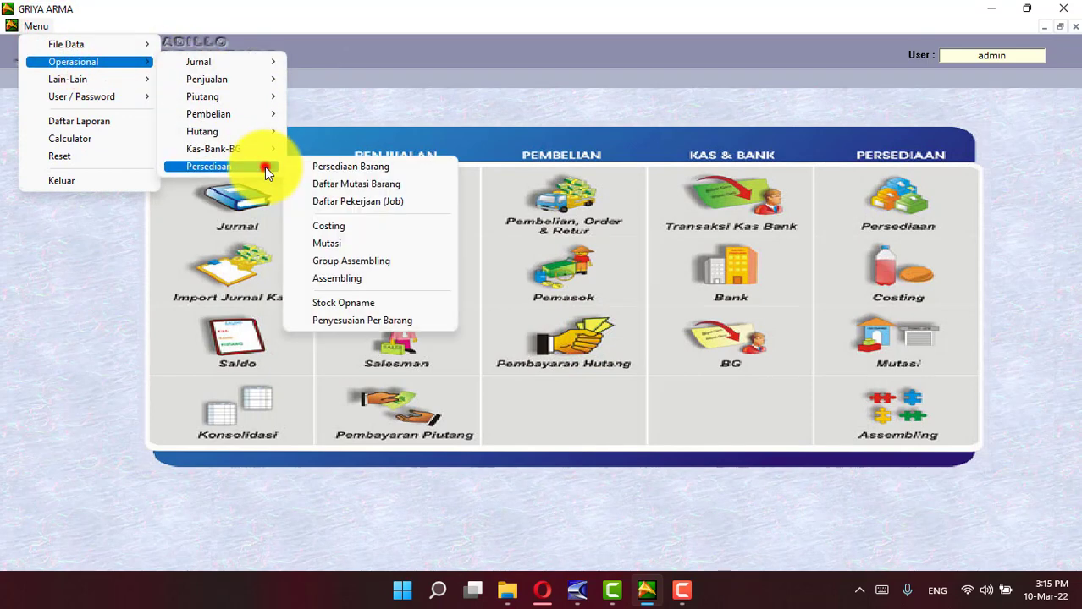
click(390, 201)
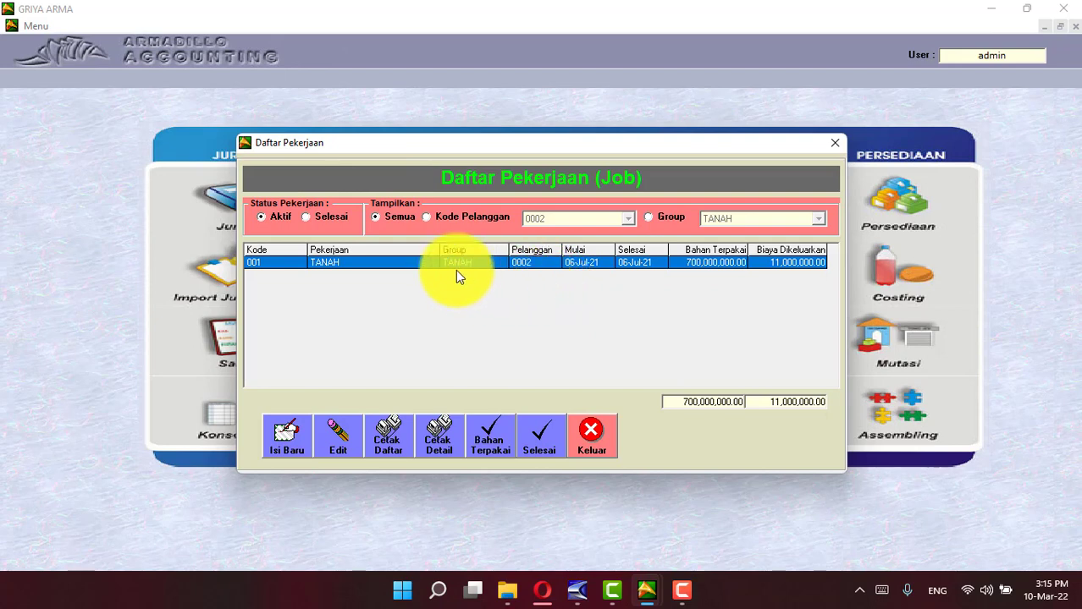
click(286, 433)
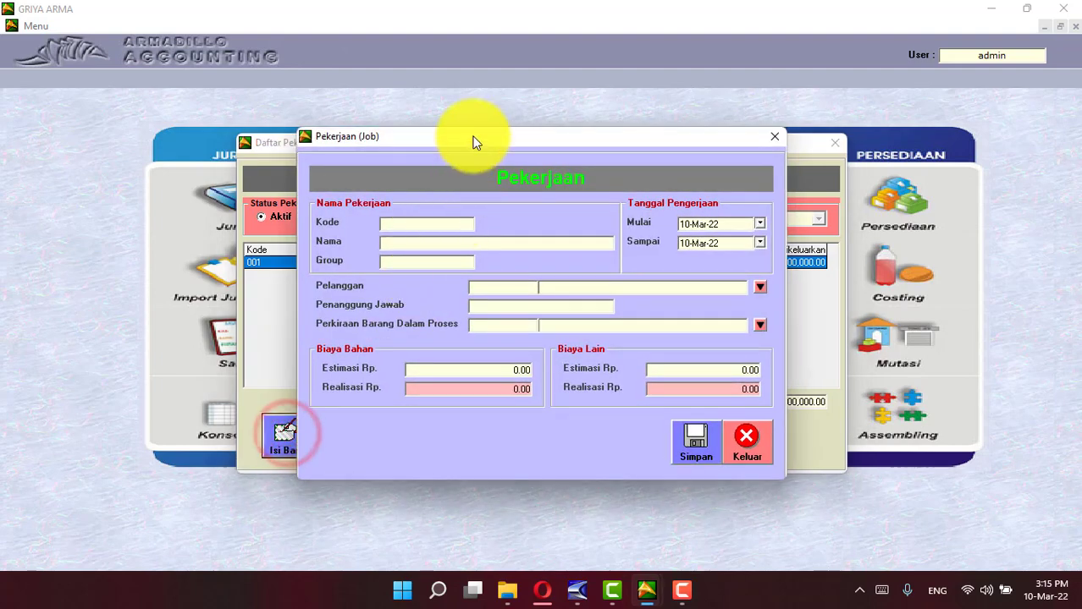
Step: Enter 002 as the job code, BANGUNAN as its name and "-" as its group
text(002)
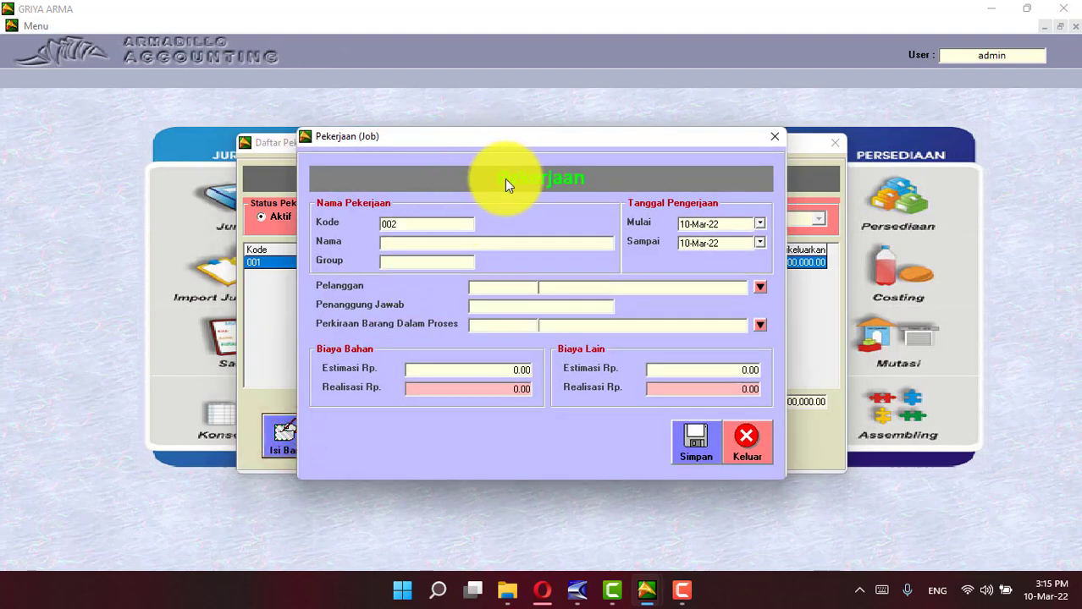
click(434, 246)
text(bargunan)
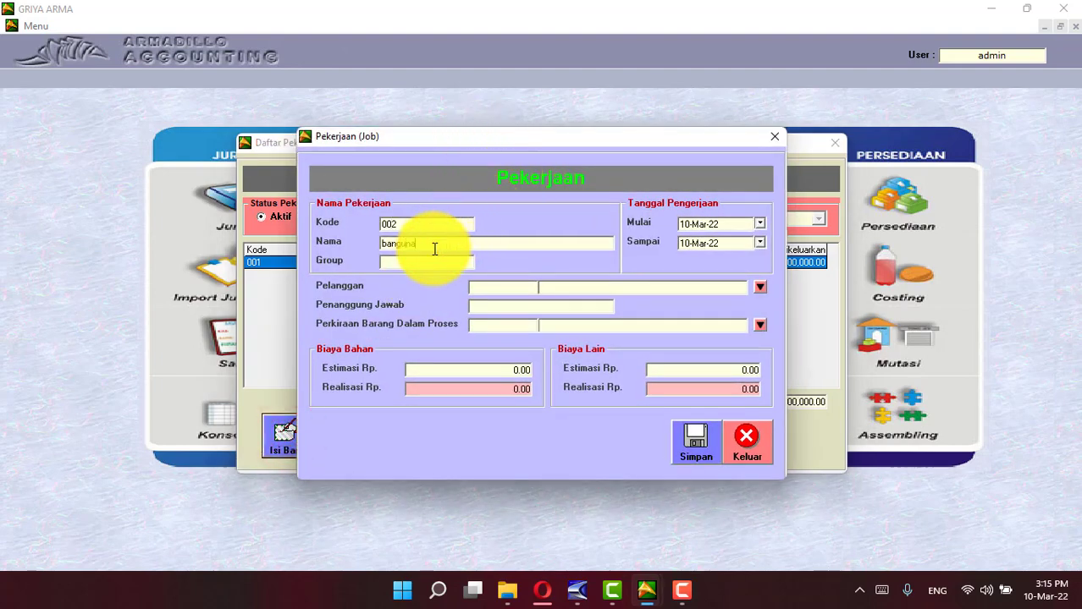
key(BackSpace)
key(BackSpace)
key(BackSpace)
key(BackSpace)
key(BackSpace)
key(BackSpace)
key(BackSpace)
key(BackSpace)
text(BANGUNAN)
click(429, 260)
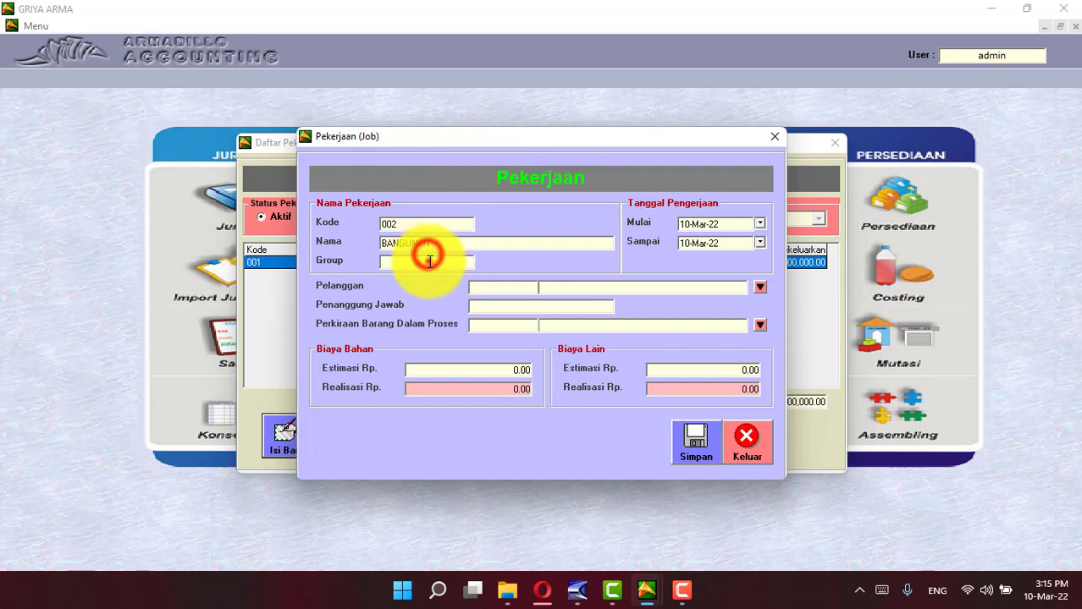
text(-)
Step: Assign the job's customer, enter "-" as Penanggung Jawab and choose PERSEDIAAN RUMAH as the goods-in-process account
click(760, 287)
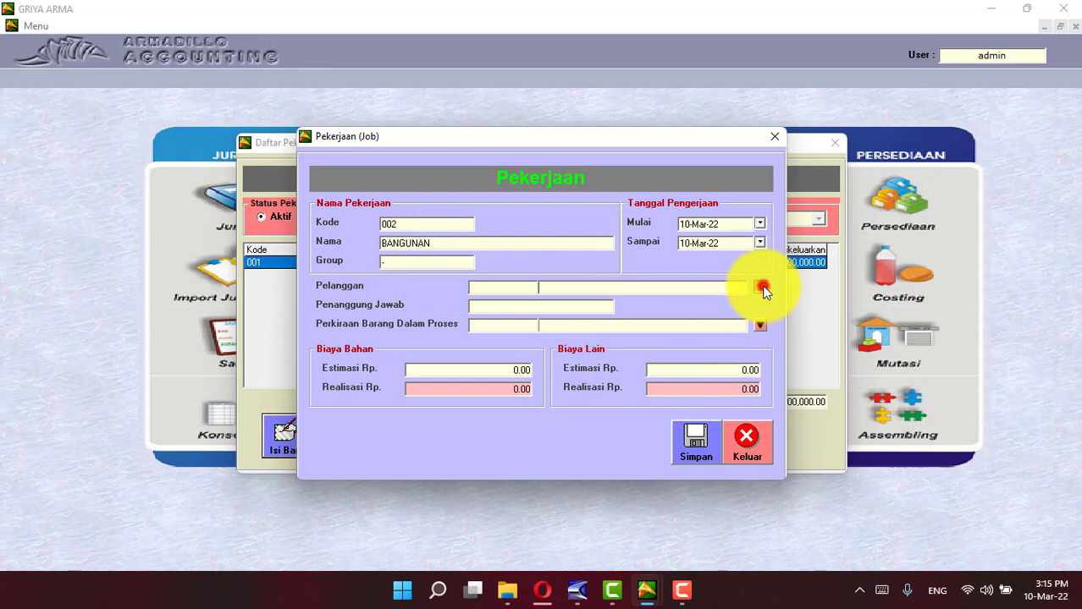
double_click(500, 221)
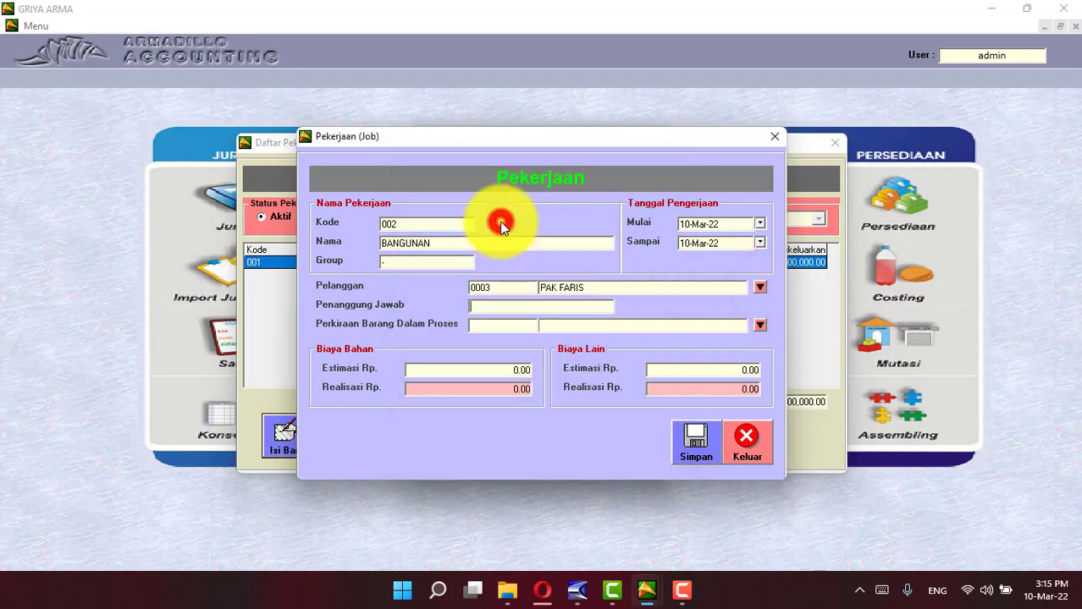
click(552, 311)
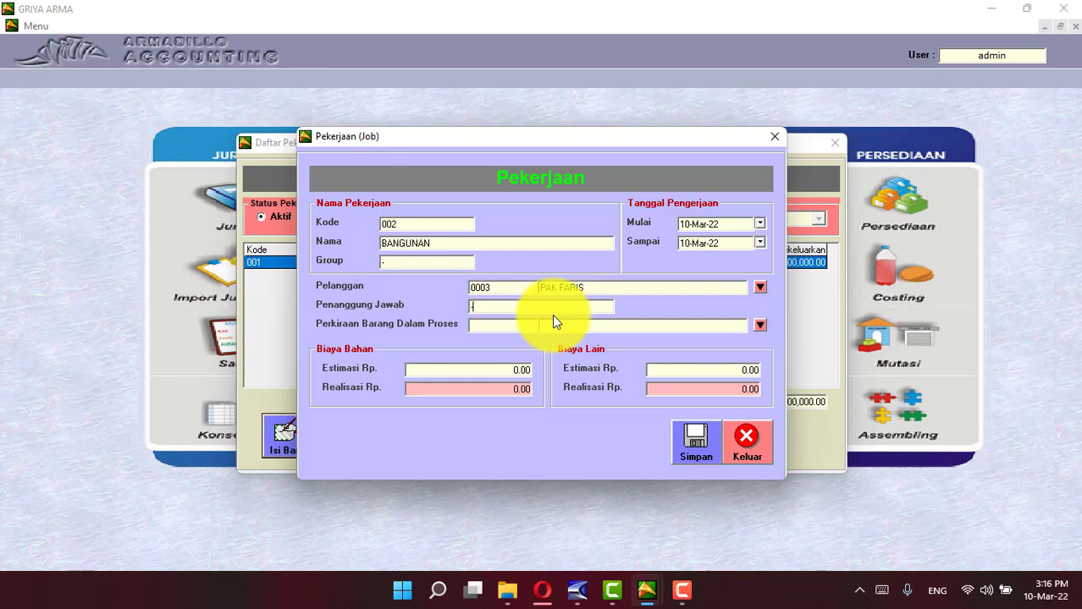
click(760, 326)
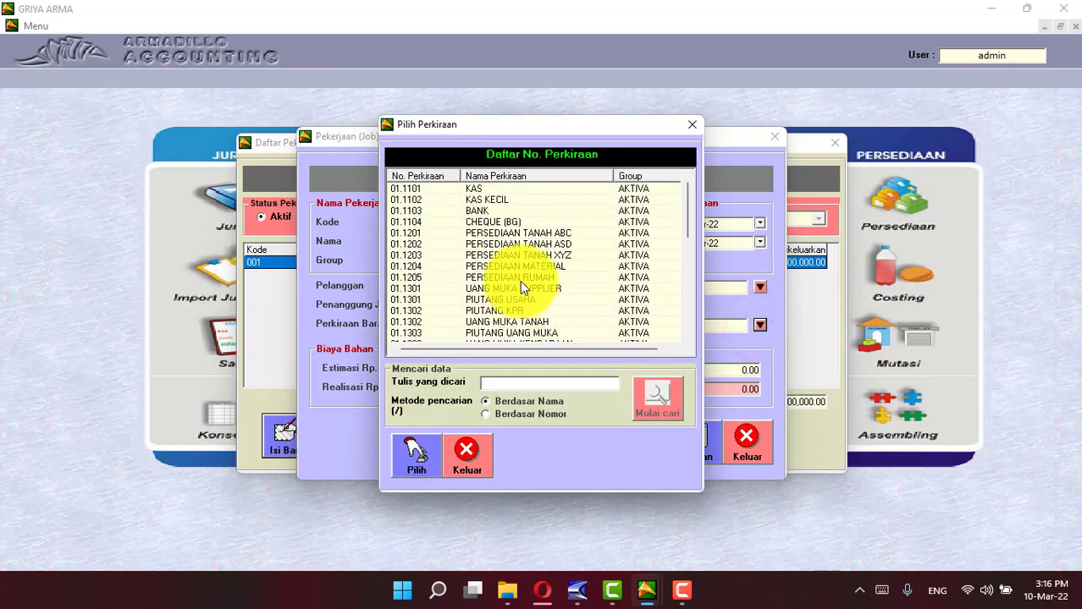
double_click(520, 281)
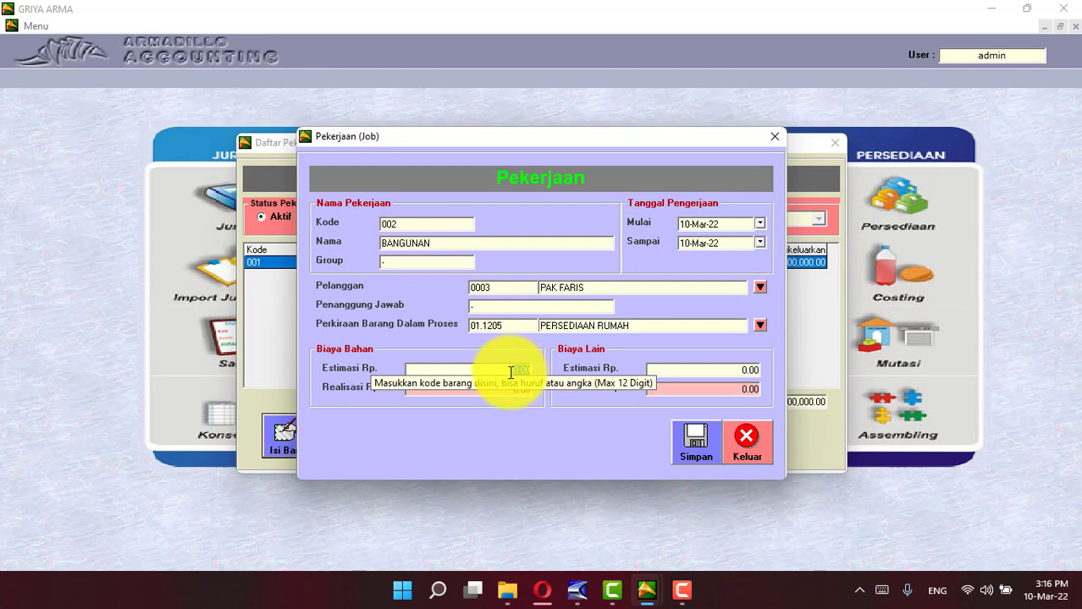
Step: Set the job's estimated material cost to 10,000,000 and its estimated other cost to 5,000,000
text(10,)
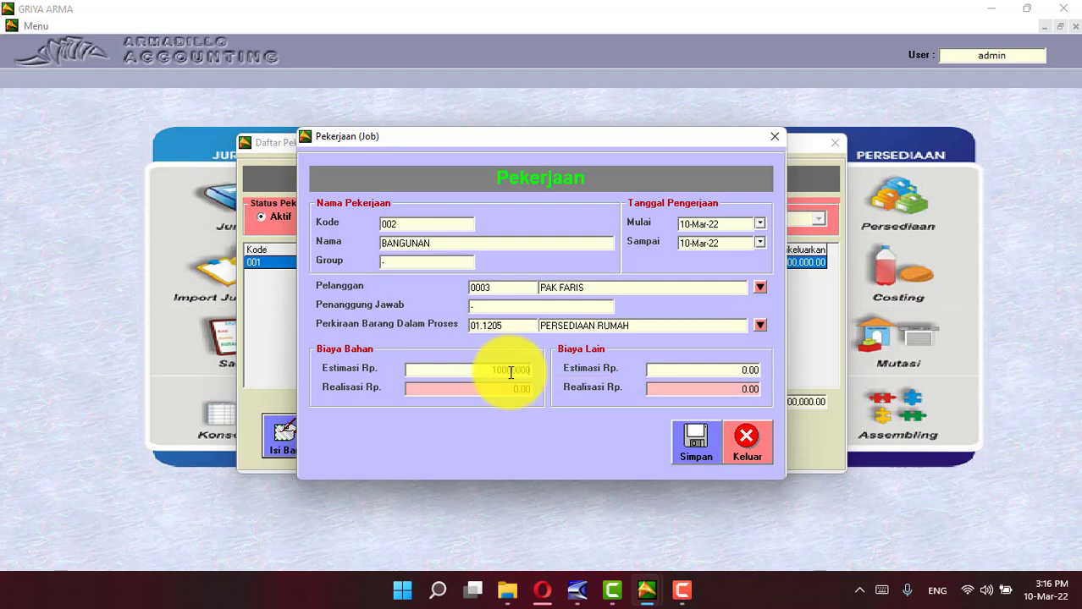
text(000,000)
key(Return)
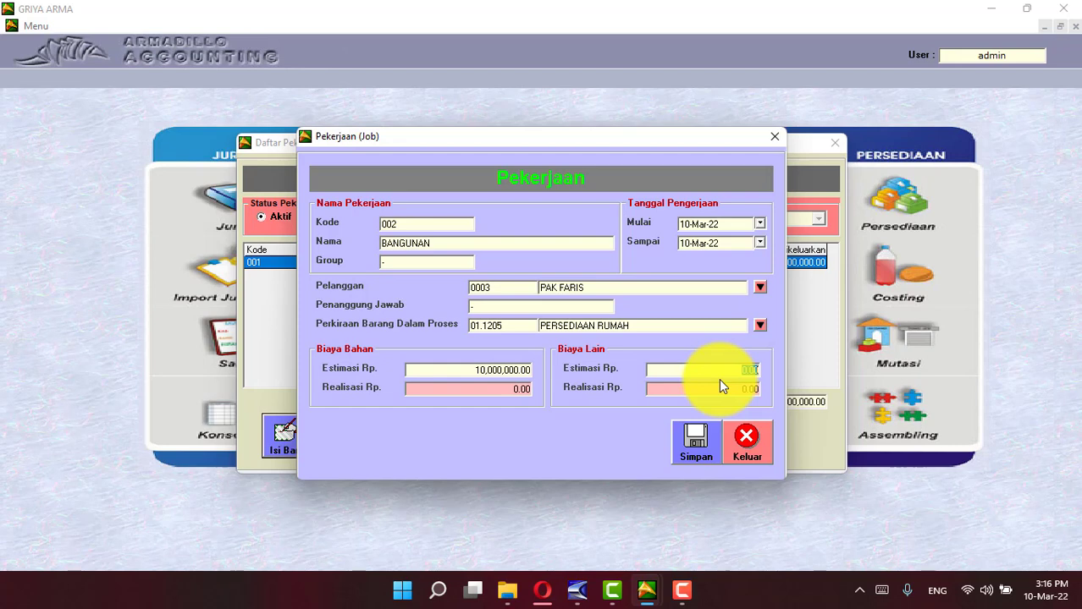
text(5,000,00)
key(Tab)
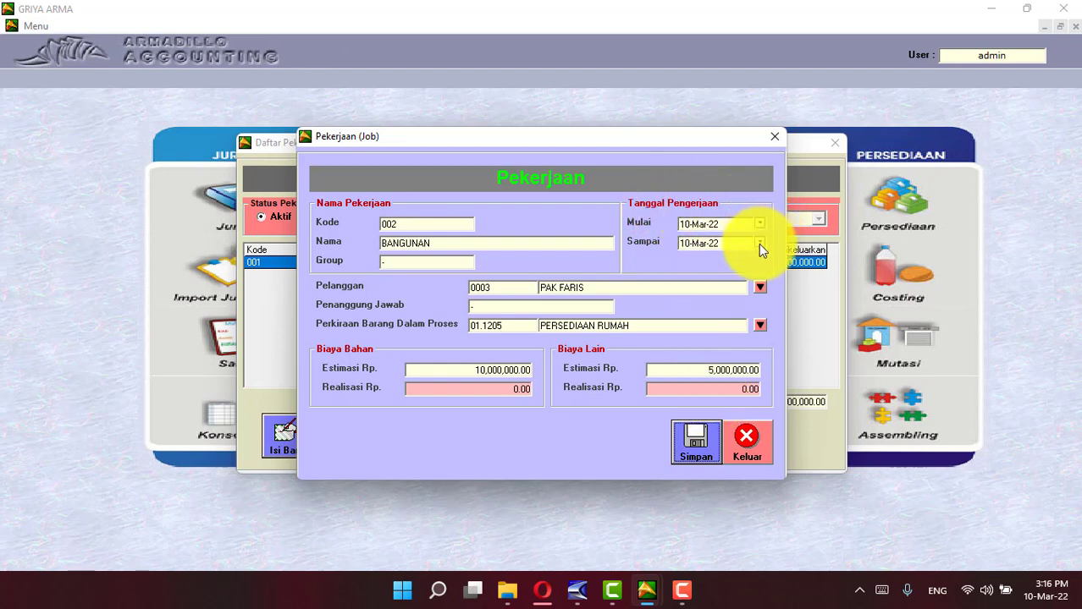
Step: Save the BANGUNAN job and close the job entry form
click(696, 440)
click(577, 340)
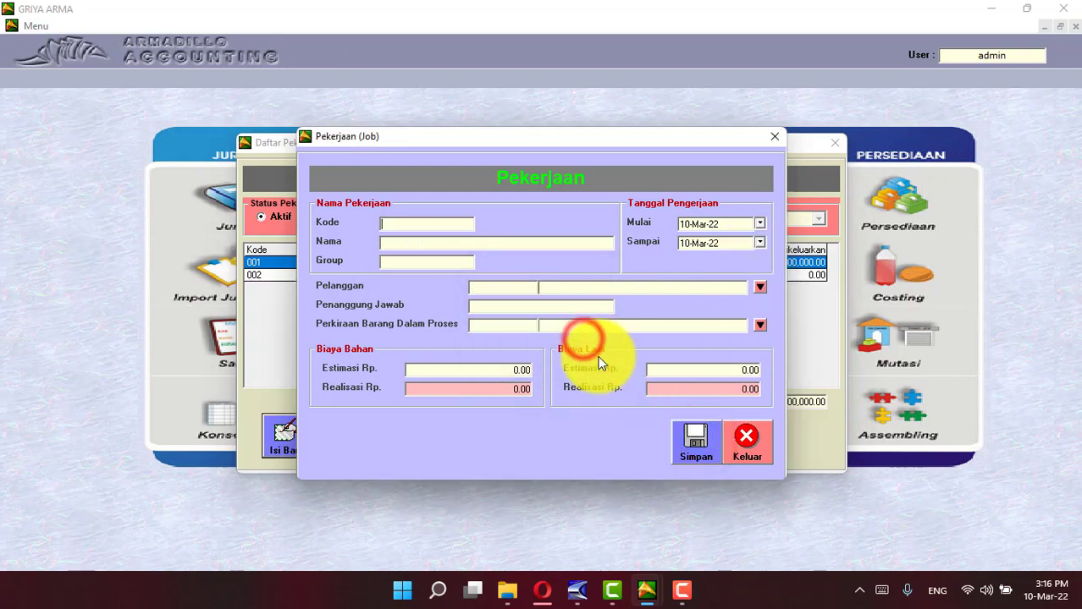
click(744, 435)
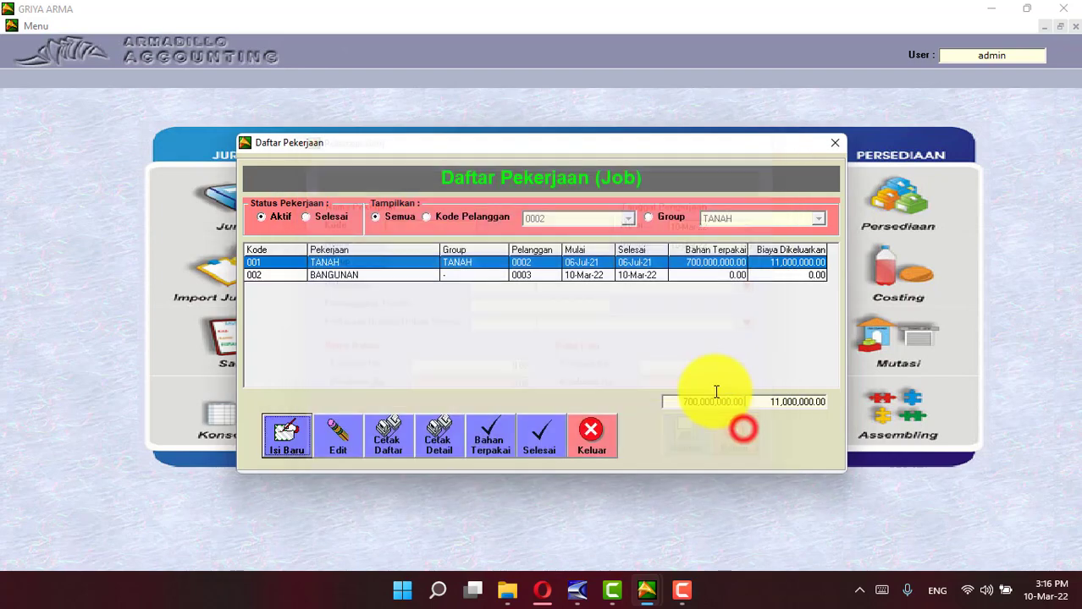
Step: Check the TANAH and BANGUNAN entries in the job list and close the list
click(380, 274)
click(378, 263)
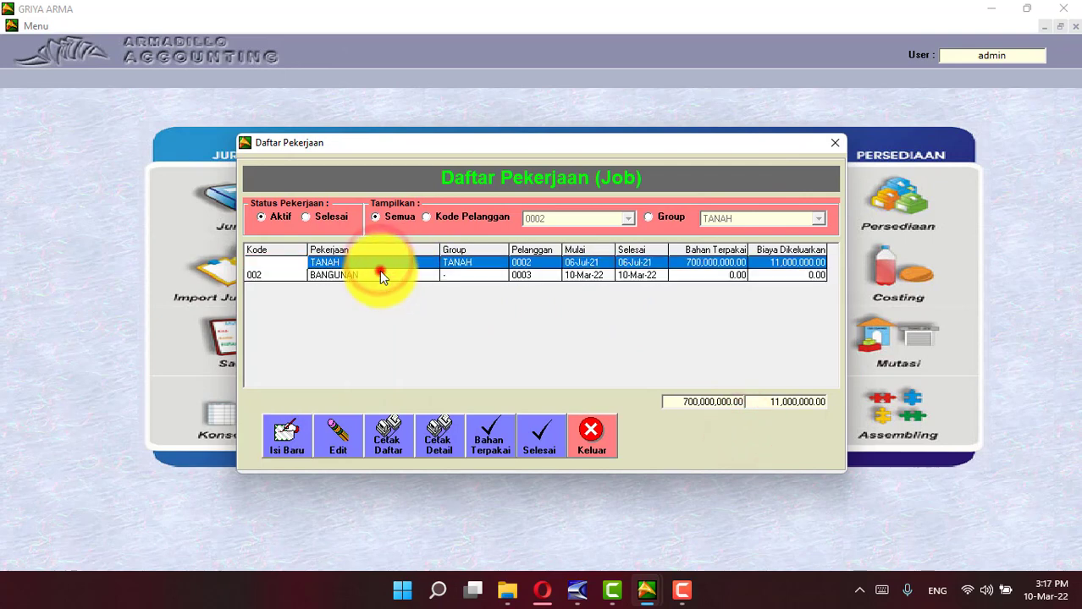
click(379, 273)
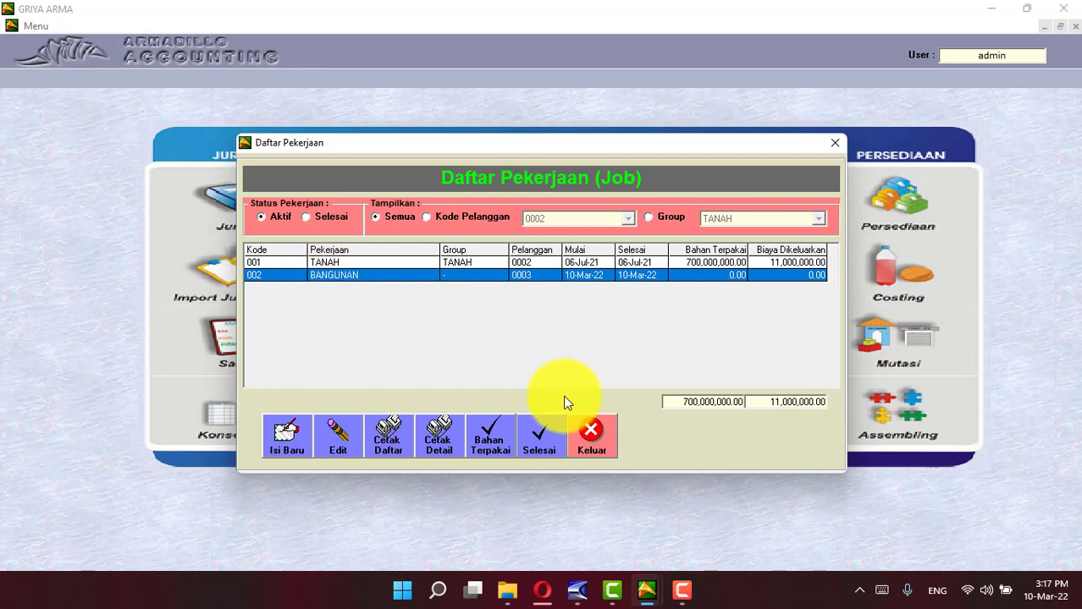
click(590, 433)
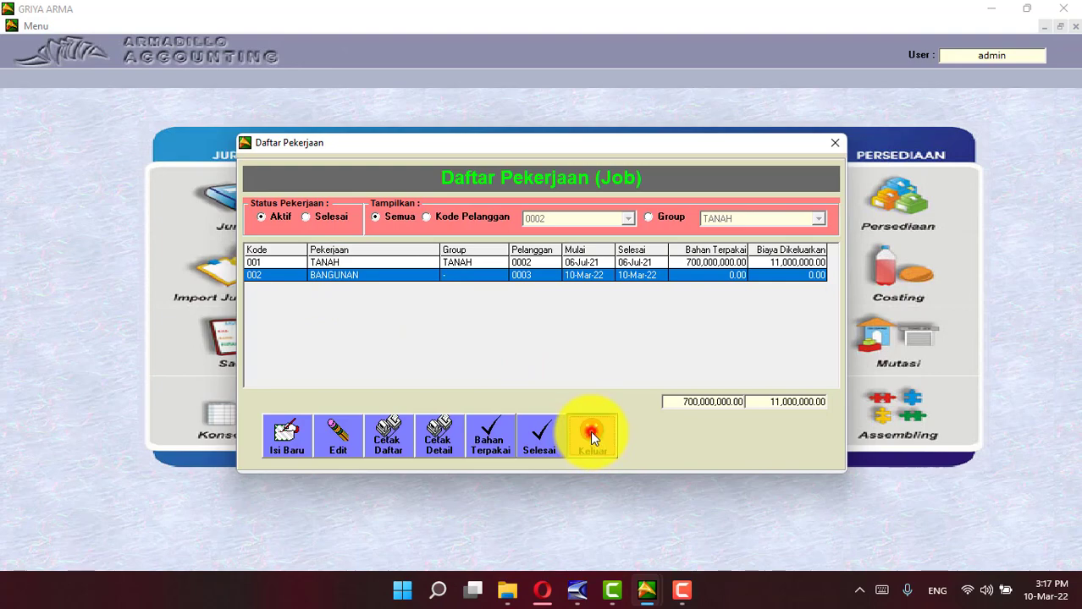
Step: Open the costing list and start a new costing transaction, keeping "-" as its description
click(912, 276)
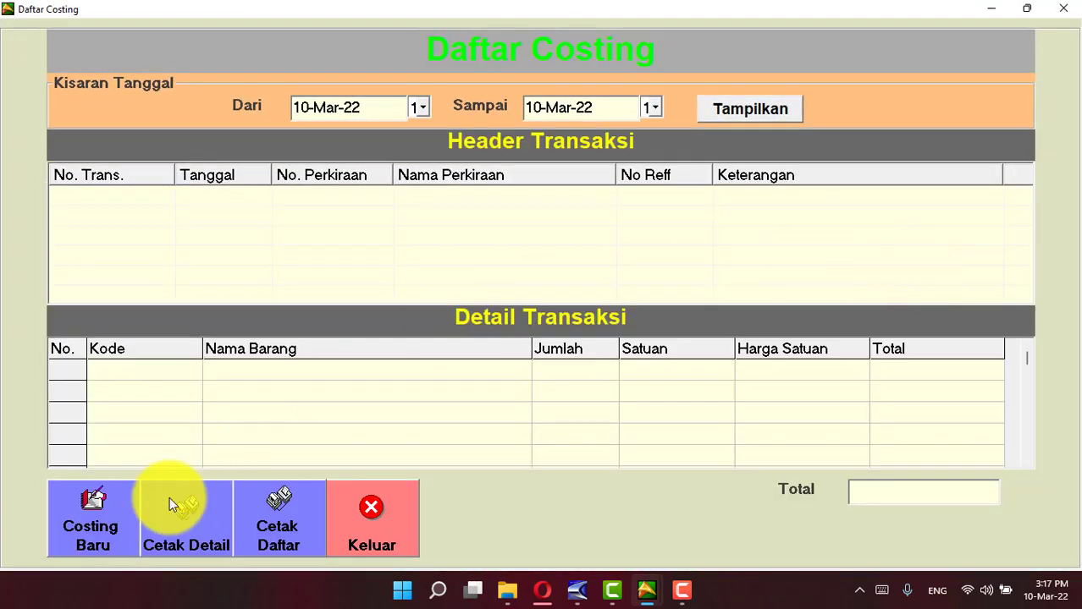
click(116, 516)
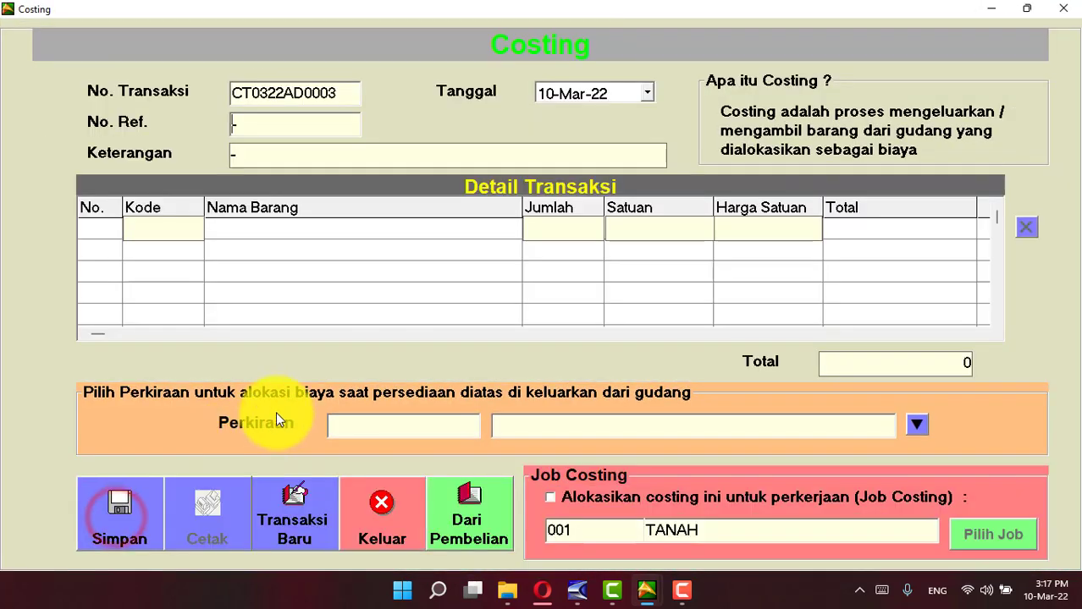
click(255, 152)
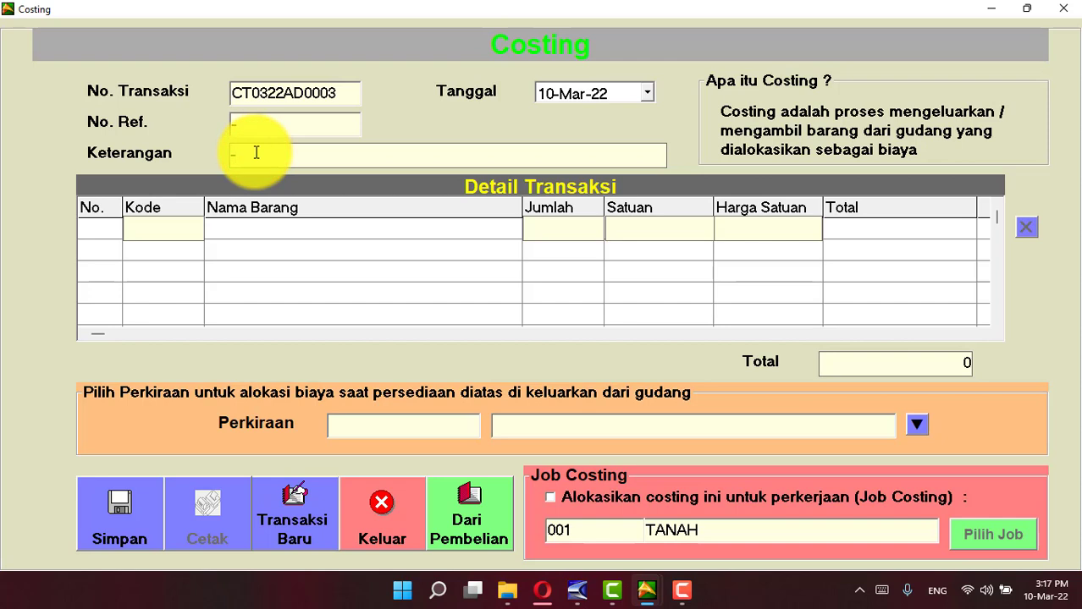
Step: Add item BM0001 SEMEN to the costing details with a quantity of 5 ZAK
key(Tab)
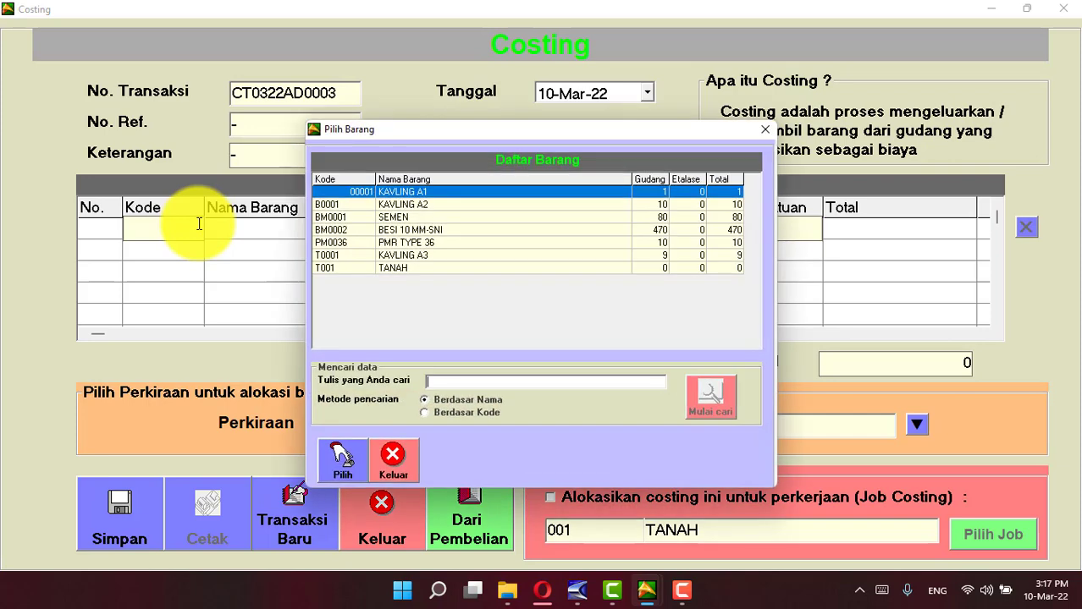
click(440, 217)
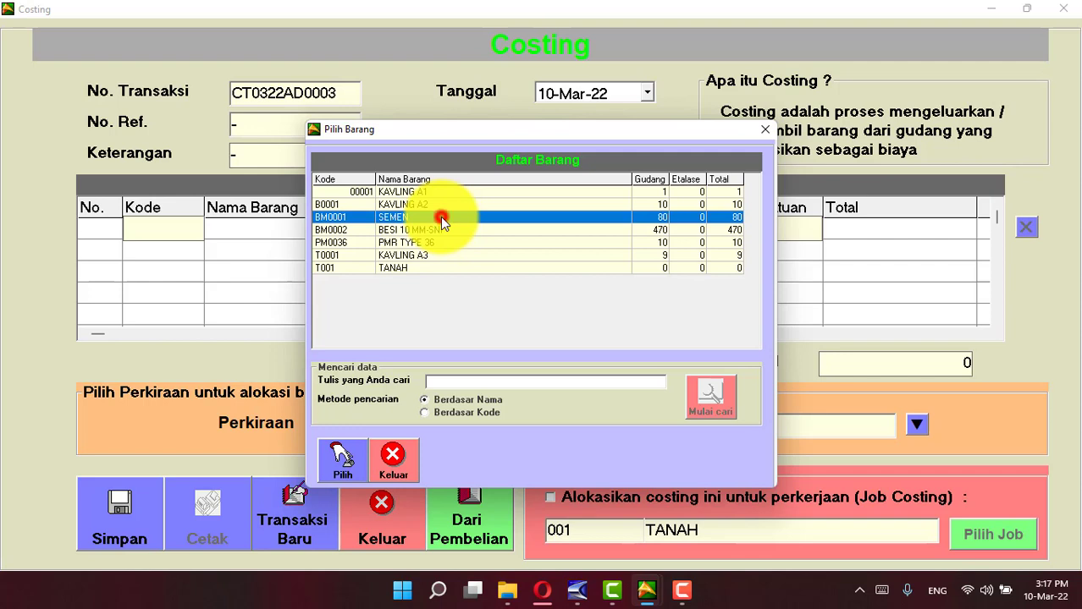
double_click(440, 217)
text(5)
key(Return)
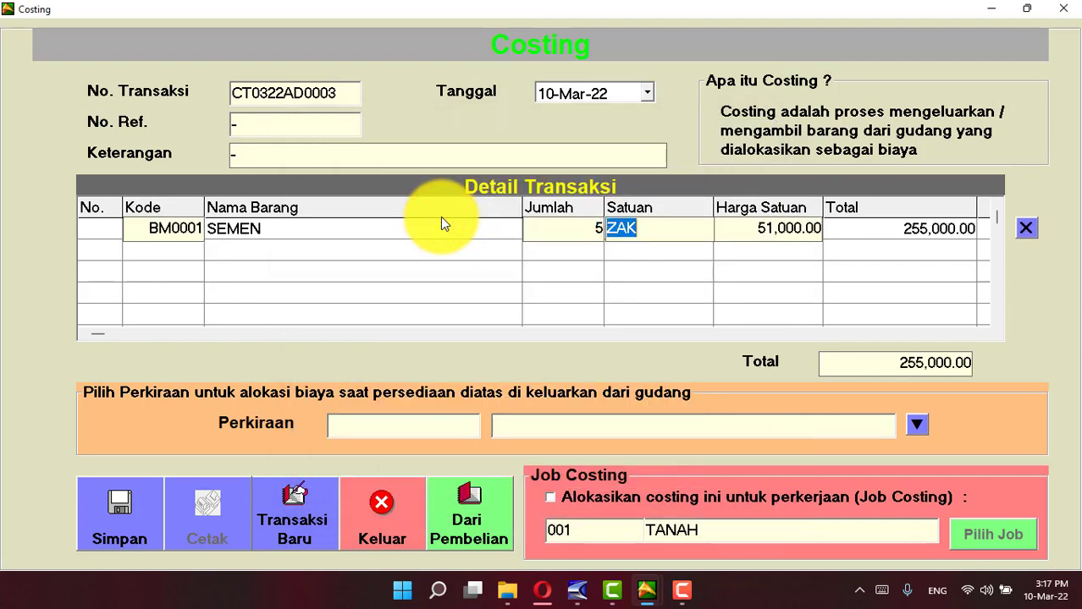
key(Return)
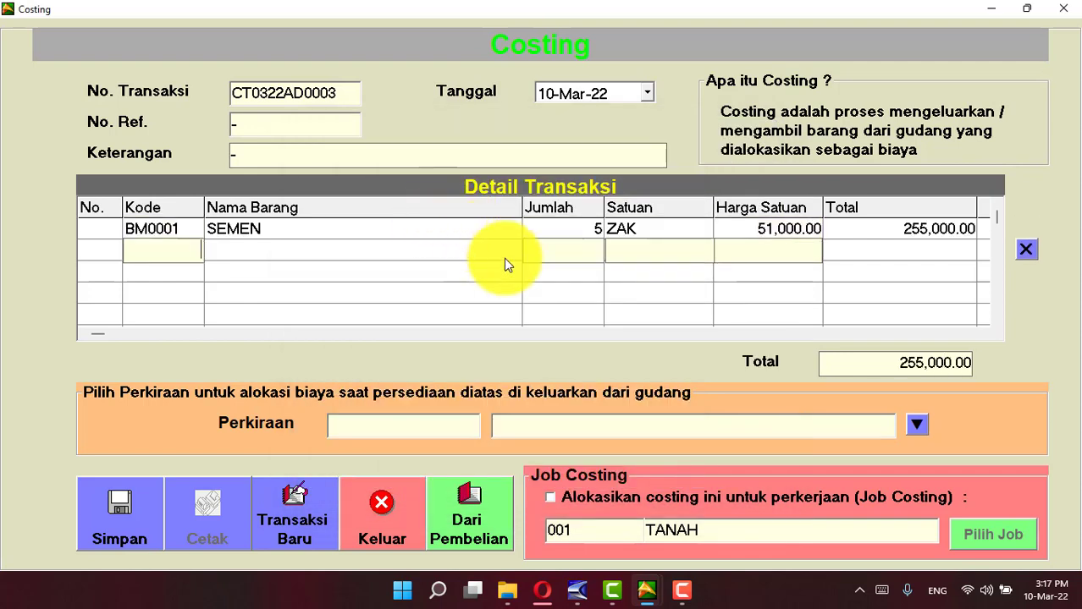
Step: Add item BM0002 BESI 10 MM-SNI to the costing details with a quantity of 10 BIJI
key(Return)
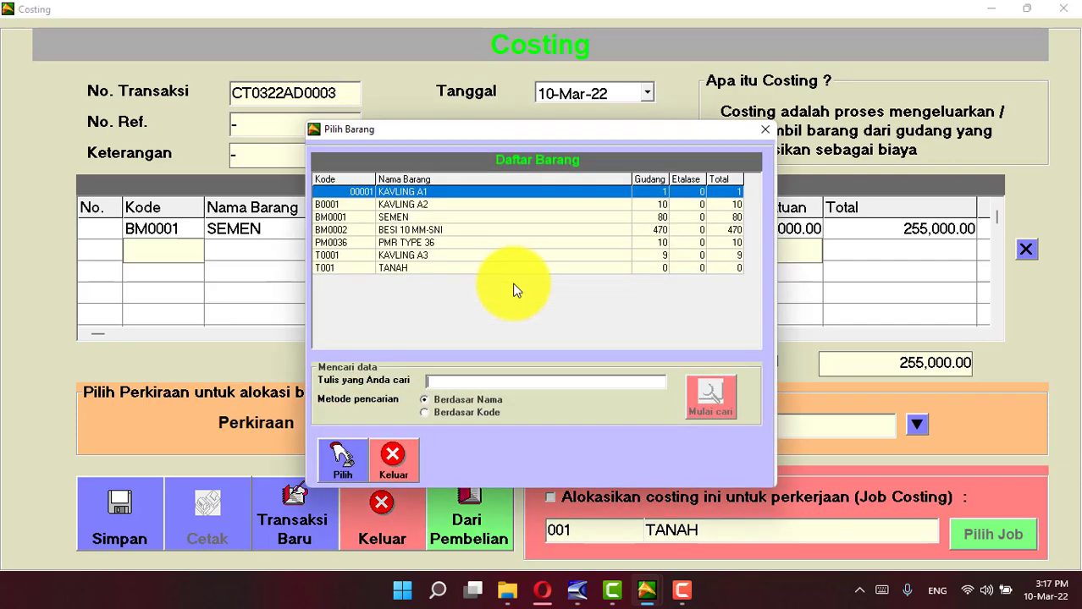
click(419, 230)
double_click(418, 230)
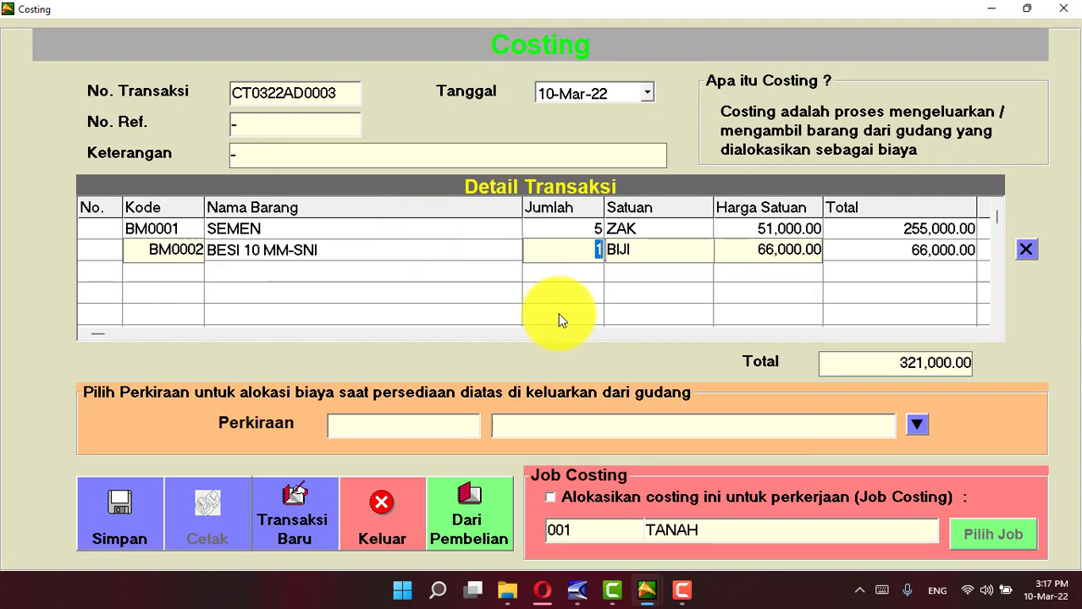
text(10)
key(Return)
key(Return)
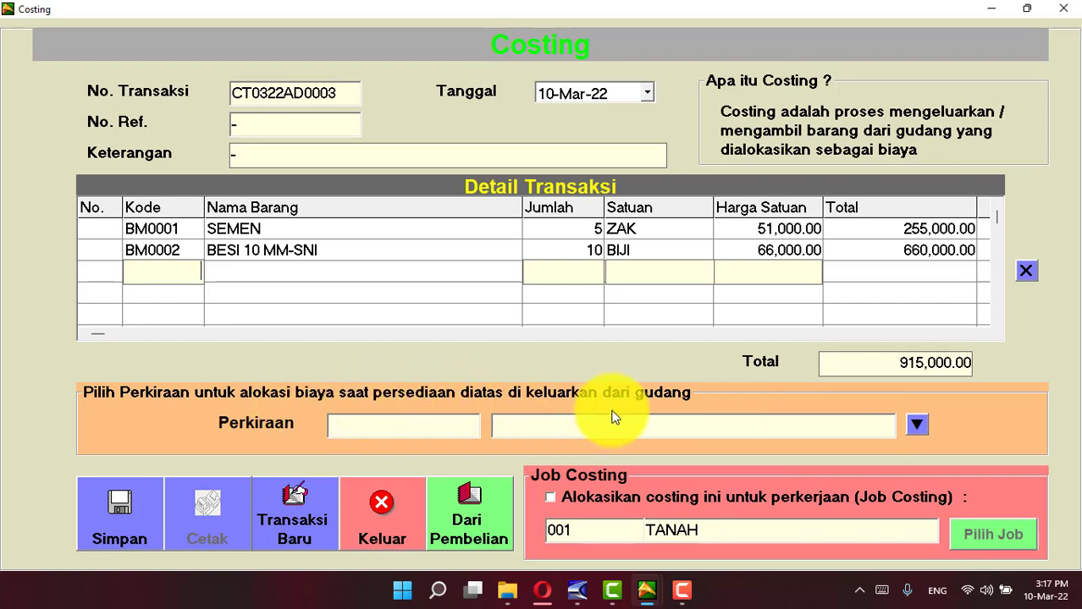
Step: Allocate the costing transaction to a job through Job Costing and choose job 002 BANGUNAN
click(548, 499)
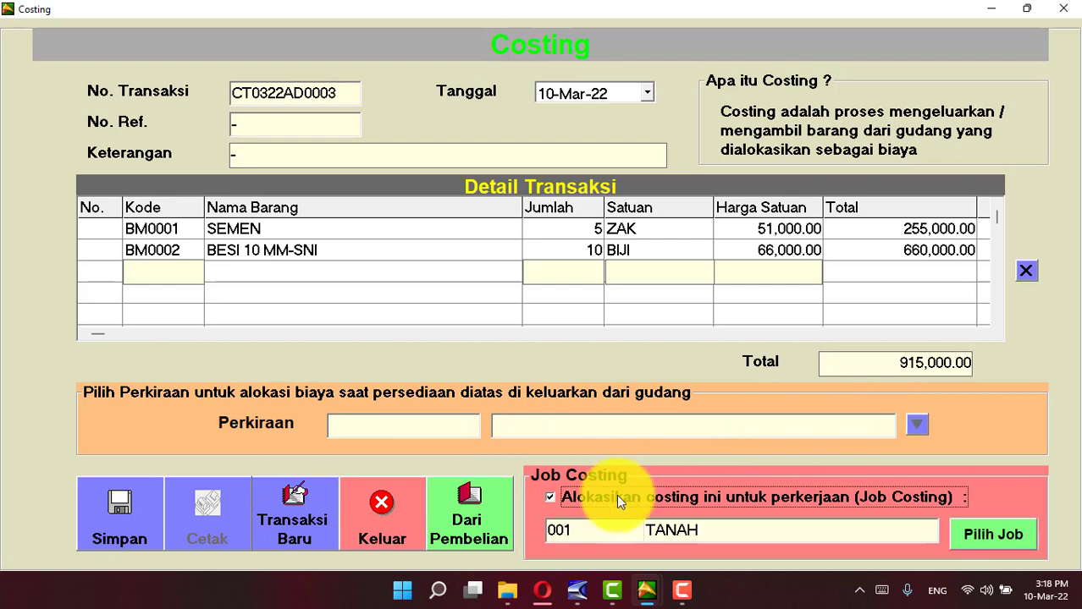
click(551, 498)
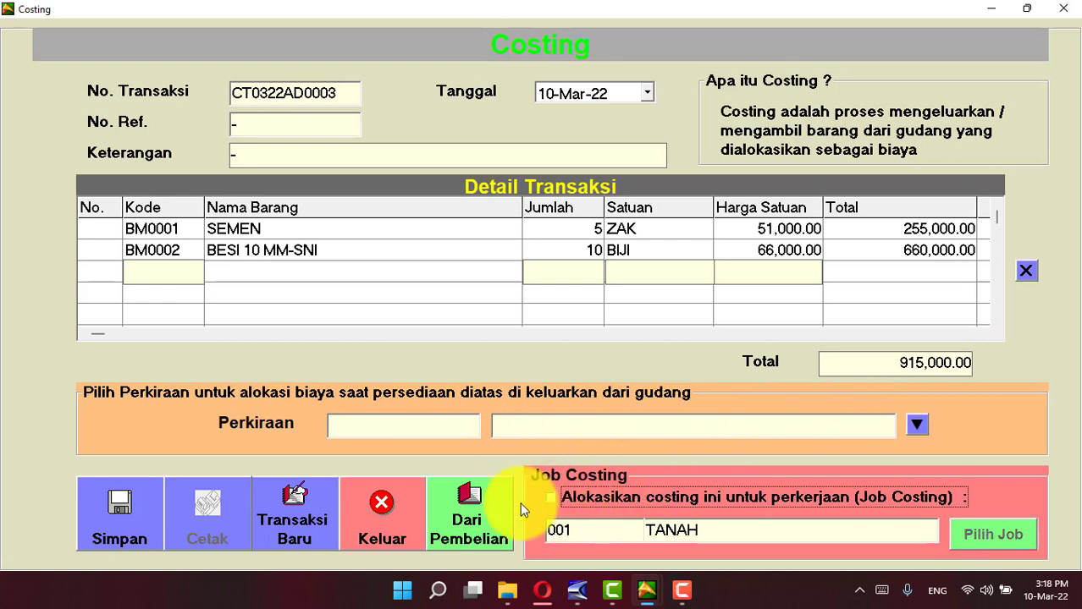
click(551, 499)
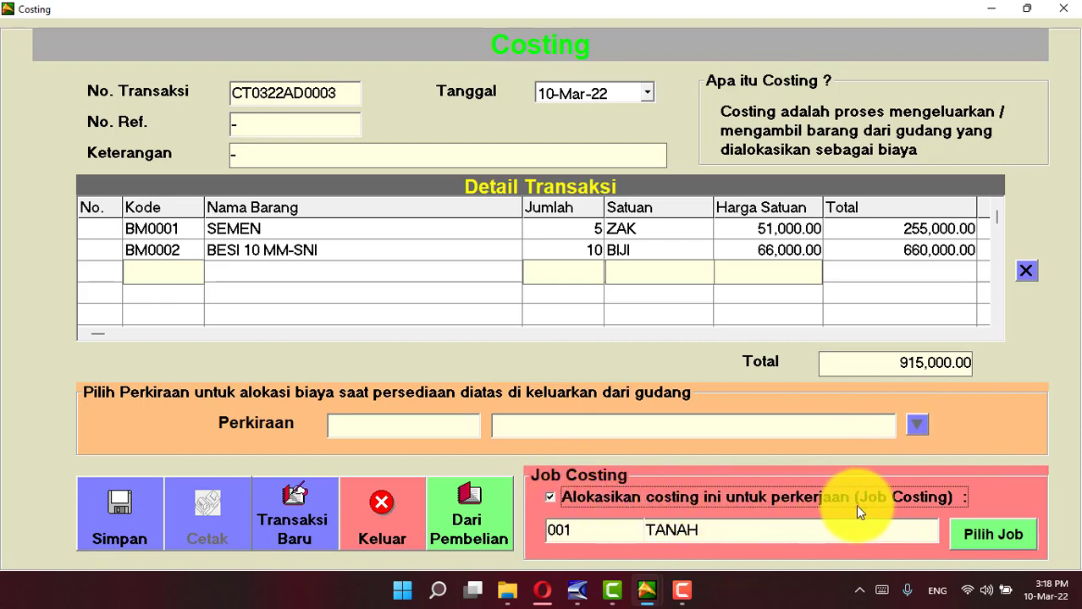
click(984, 532)
click(467, 243)
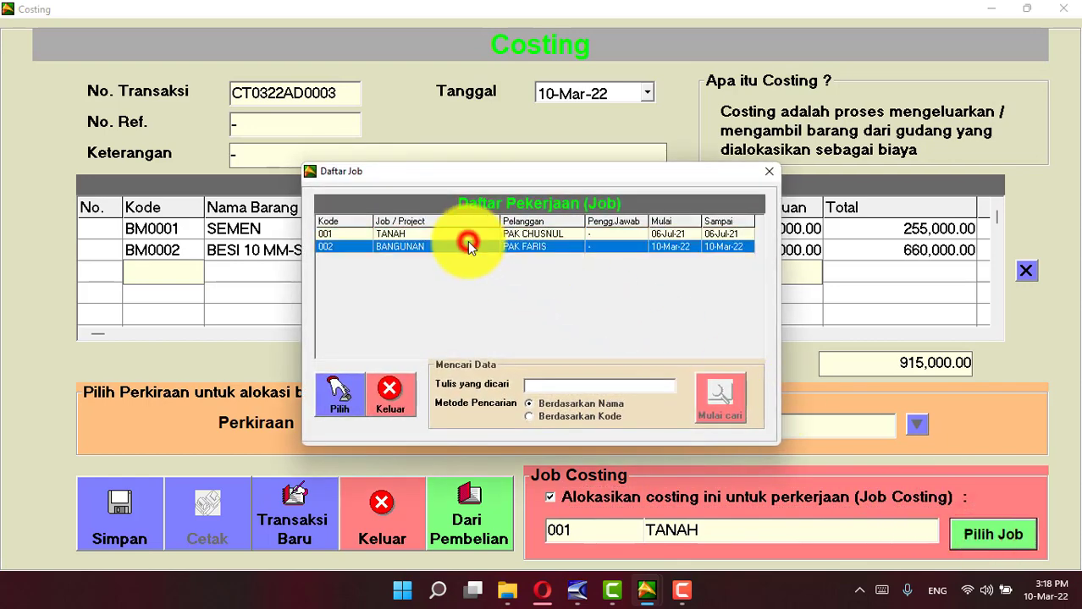
click(461, 234)
click(462, 244)
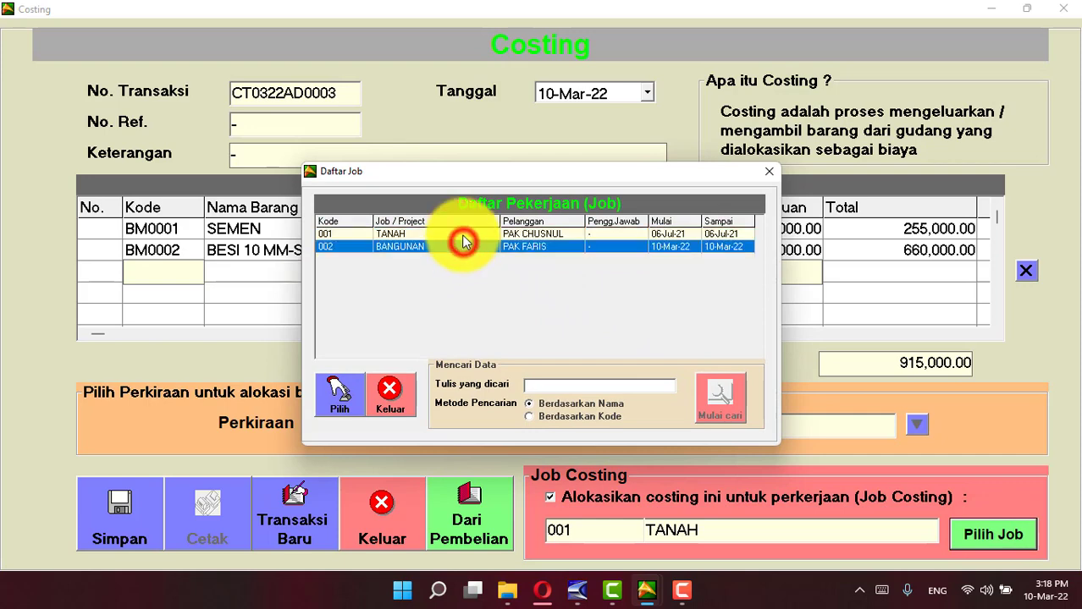
click(459, 234)
click(461, 246)
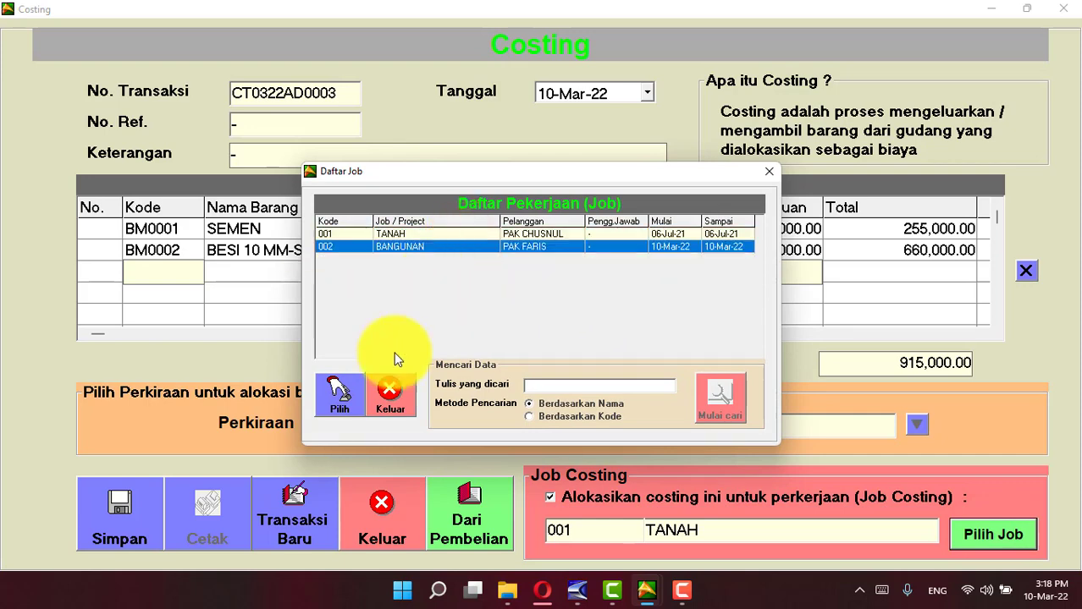
click(341, 398)
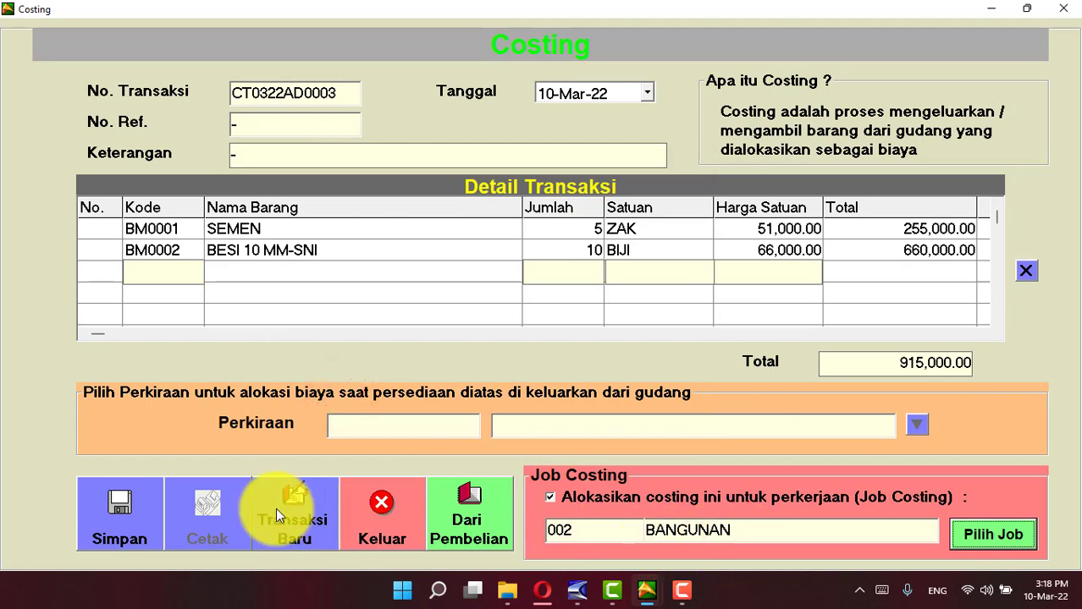
Step: Save the costing transaction, check its entry in the costing list and close the list
click(119, 507)
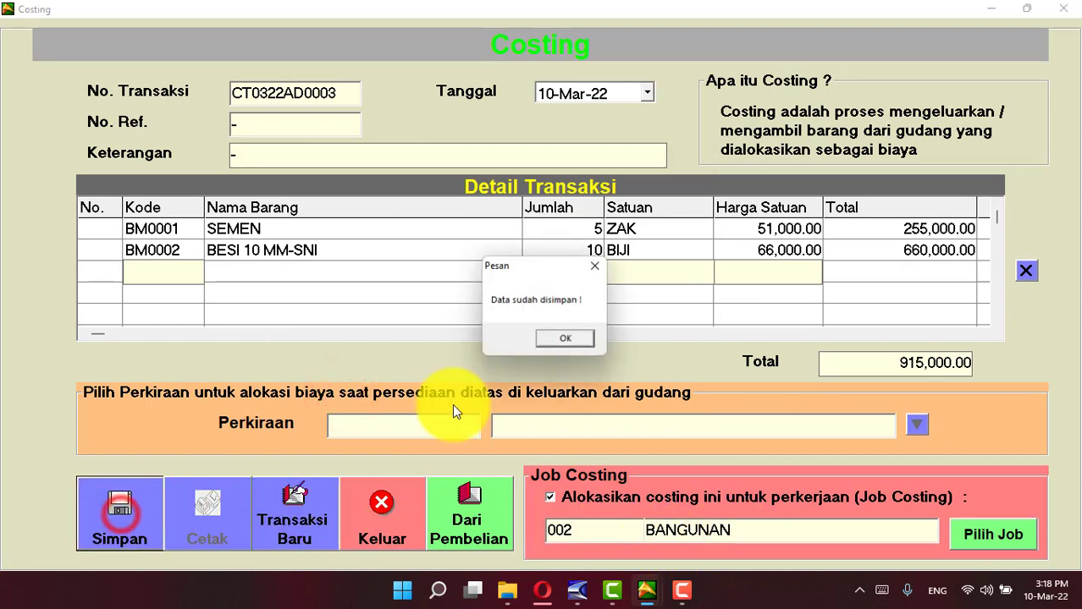
click(565, 338)
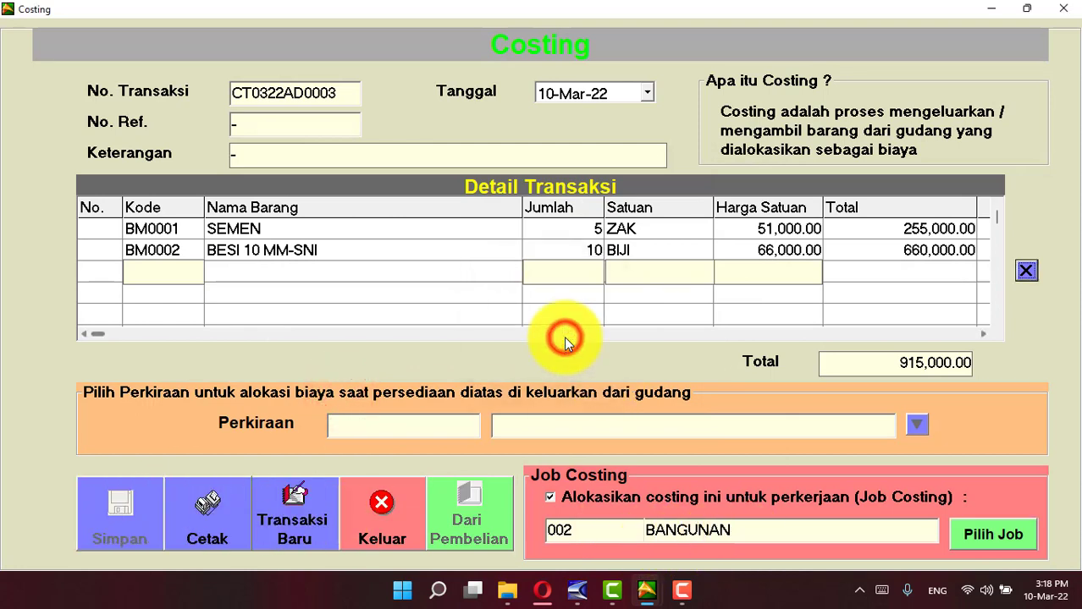
click(383, 506)
click(447, 193)
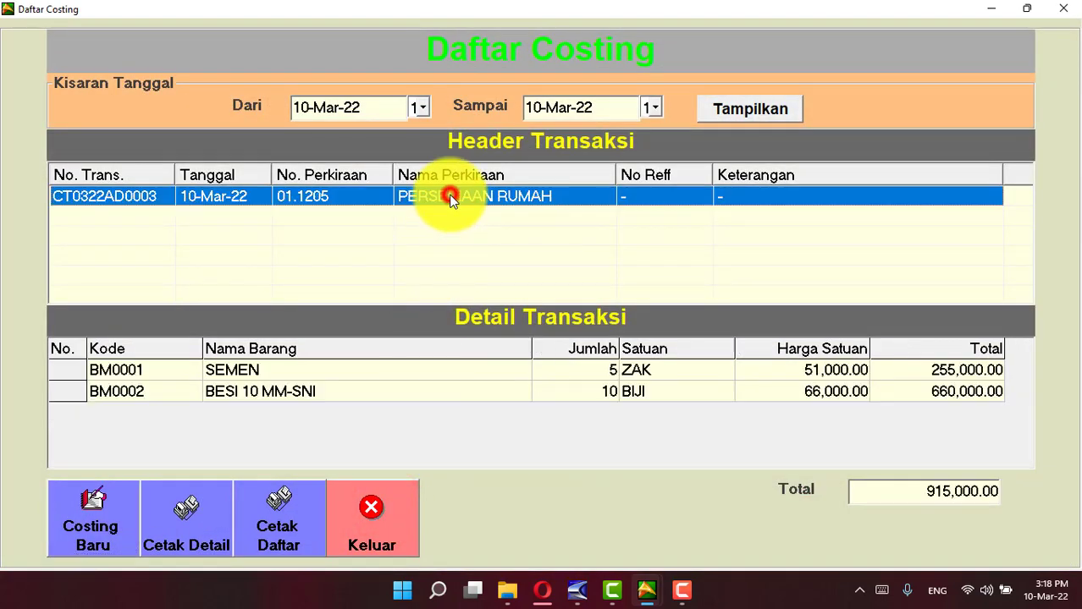
click(388, 513)
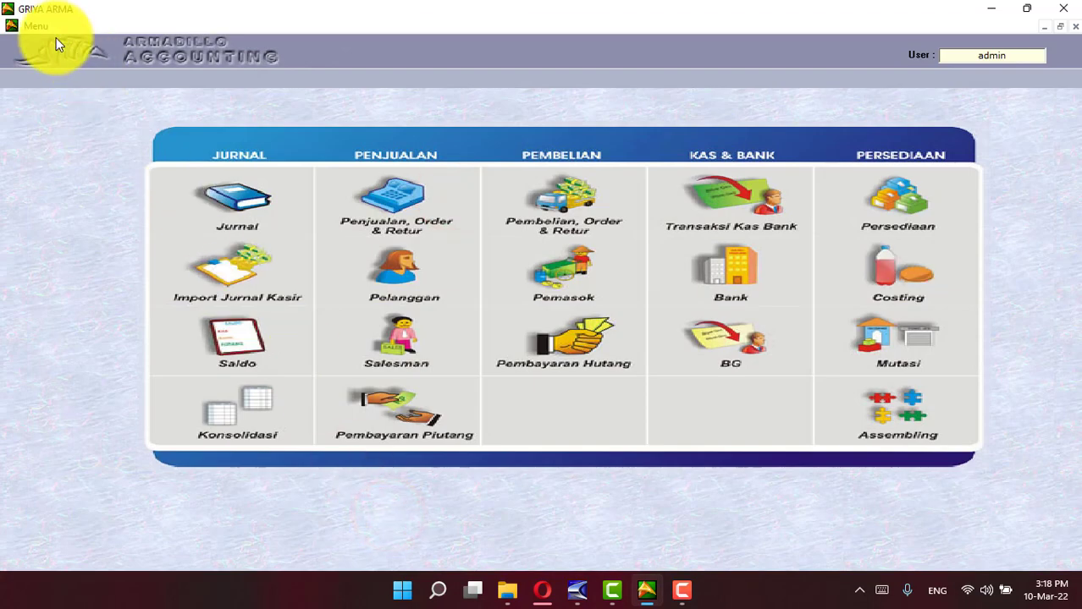
Step: Display the used-materials report for all transactions of job BANGUNAN from the job list, closing both after review
click(36, 25)
click(111, 63)
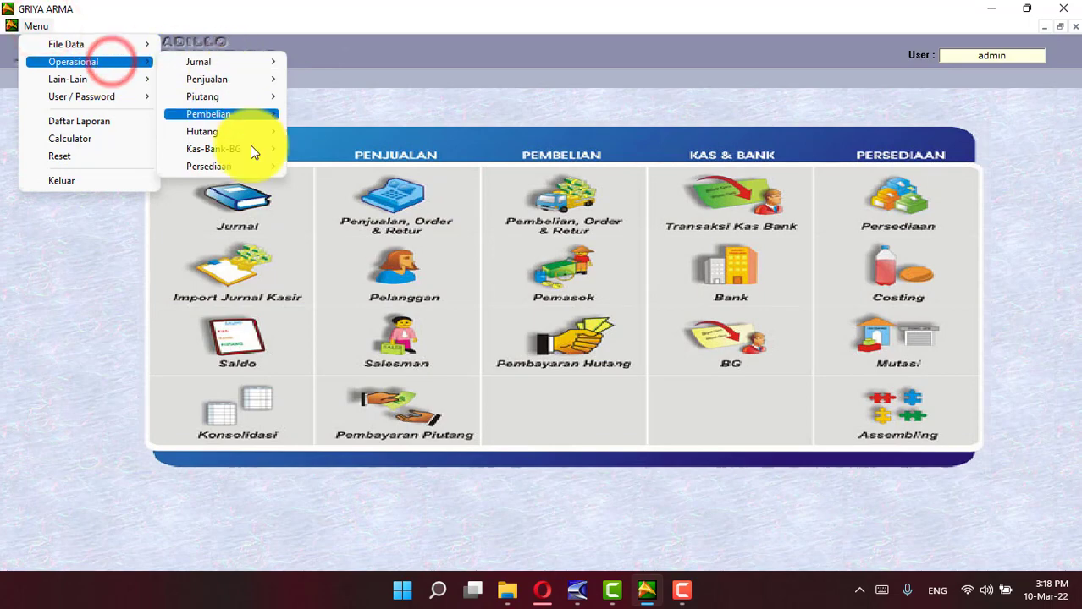
click(176, 165)
click(346, 204)
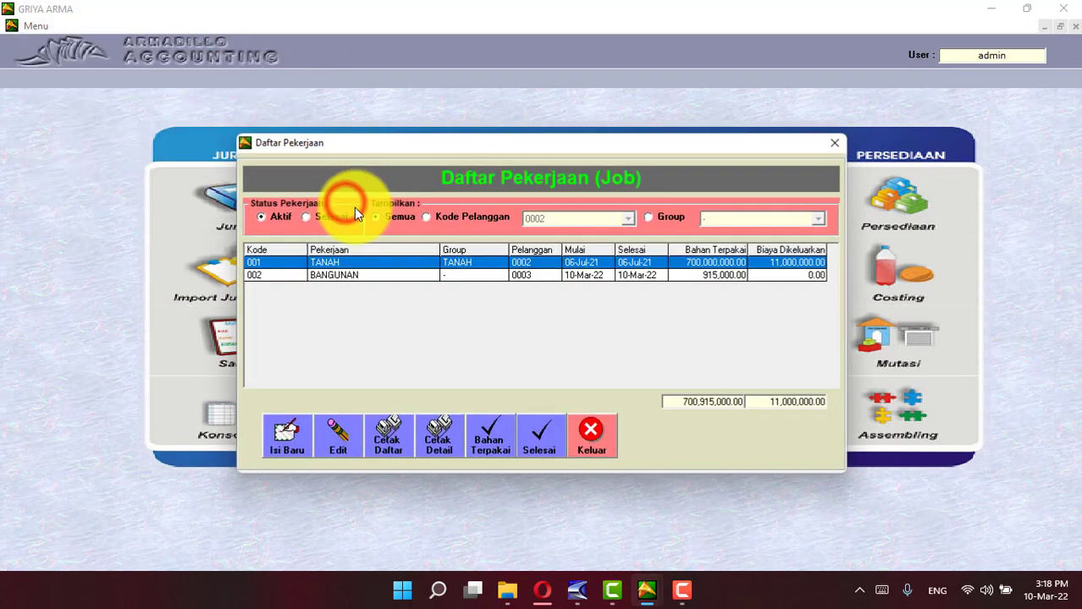
click(499, 276)
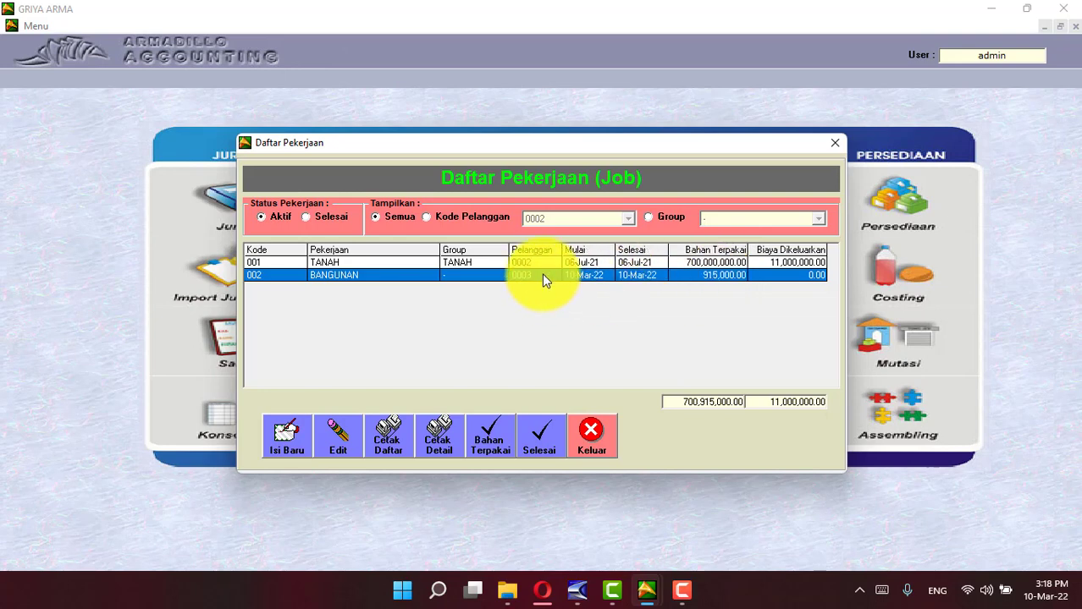
click(489, 432)
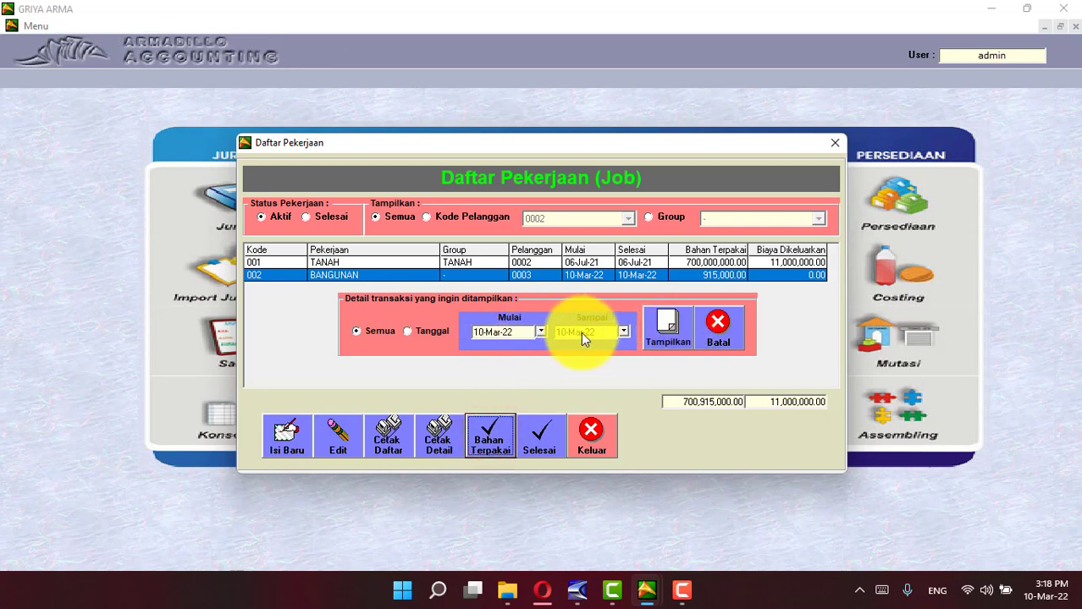
click(670, 325)
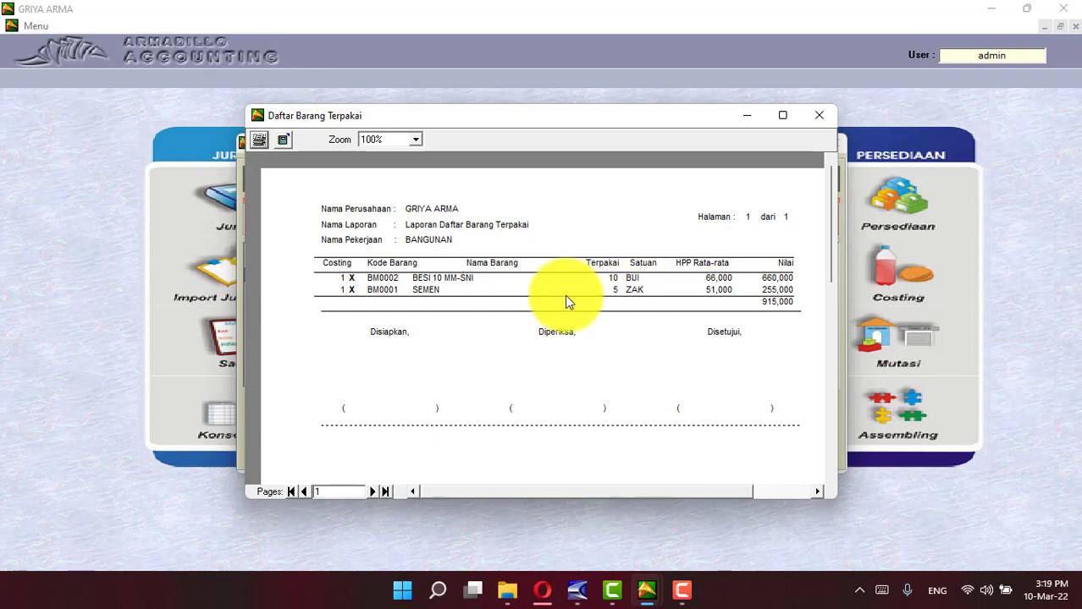
click(820, 121)
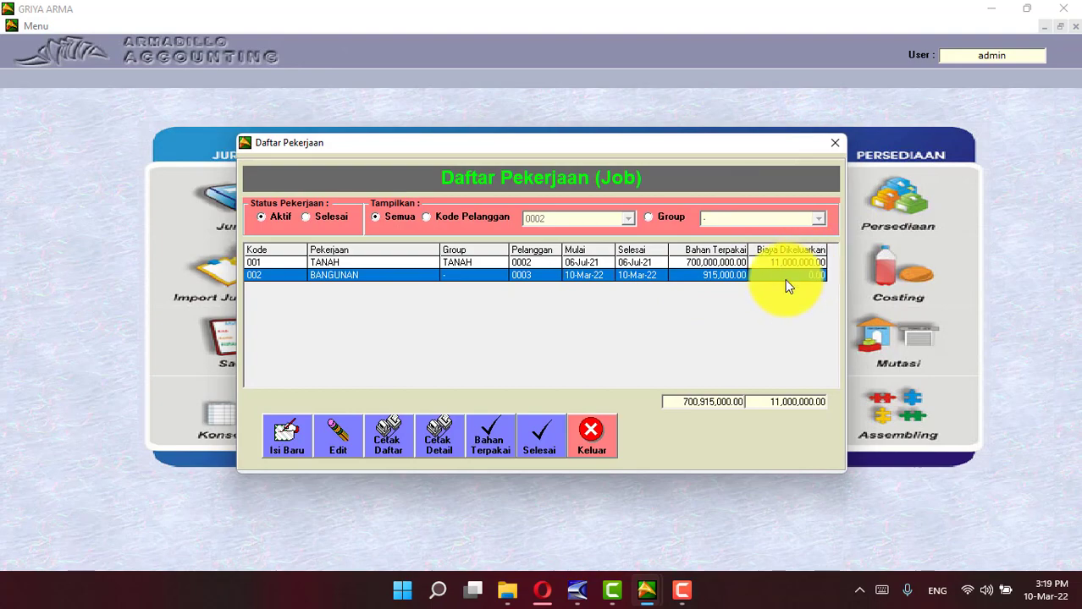
click(596, 433)
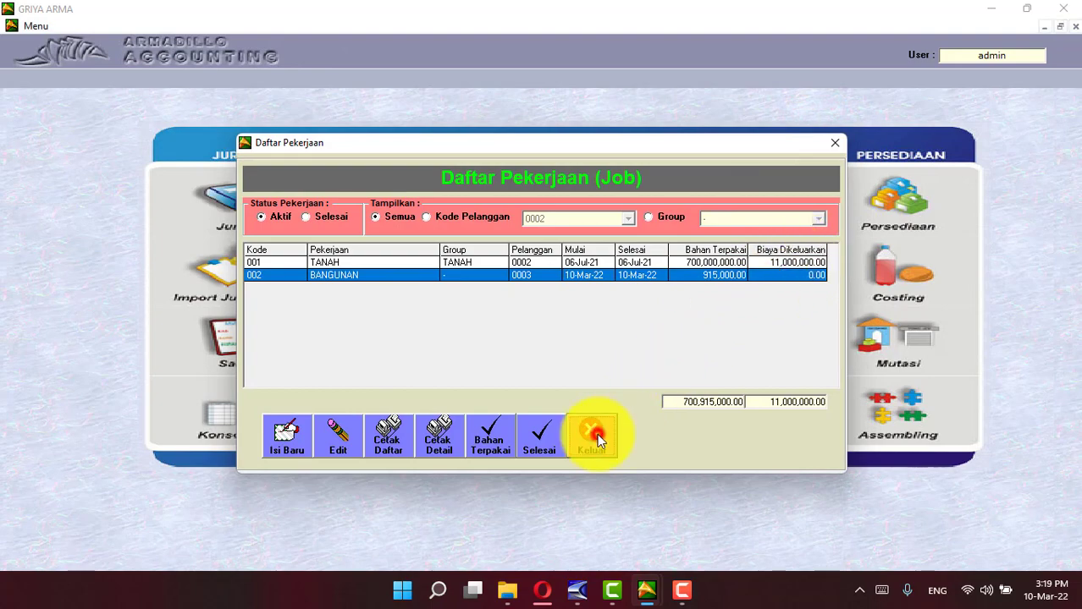
Step: Start a Kas Keluar cash transaction allocated to job 002 BANGUNAN, with BIAYA PEKERJA as its description
click(727, 202)
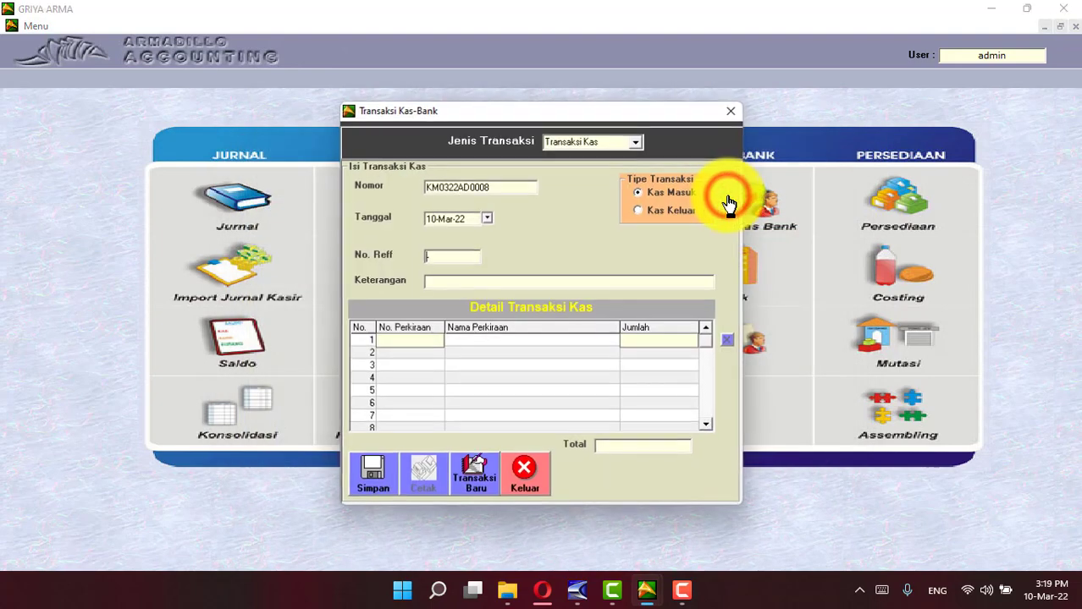
click(665, 210)
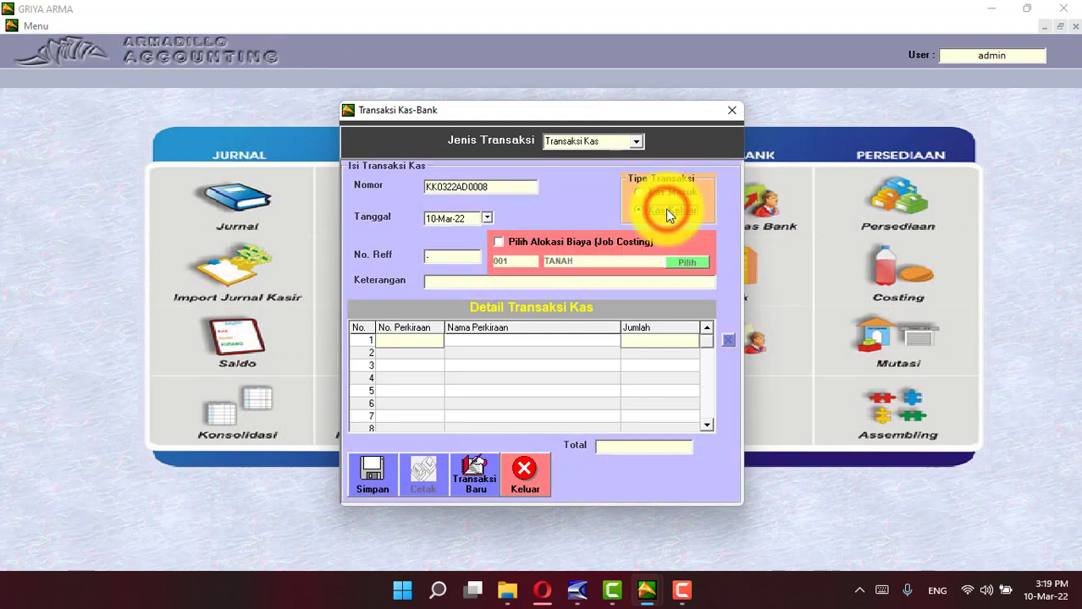
click(500, 243)
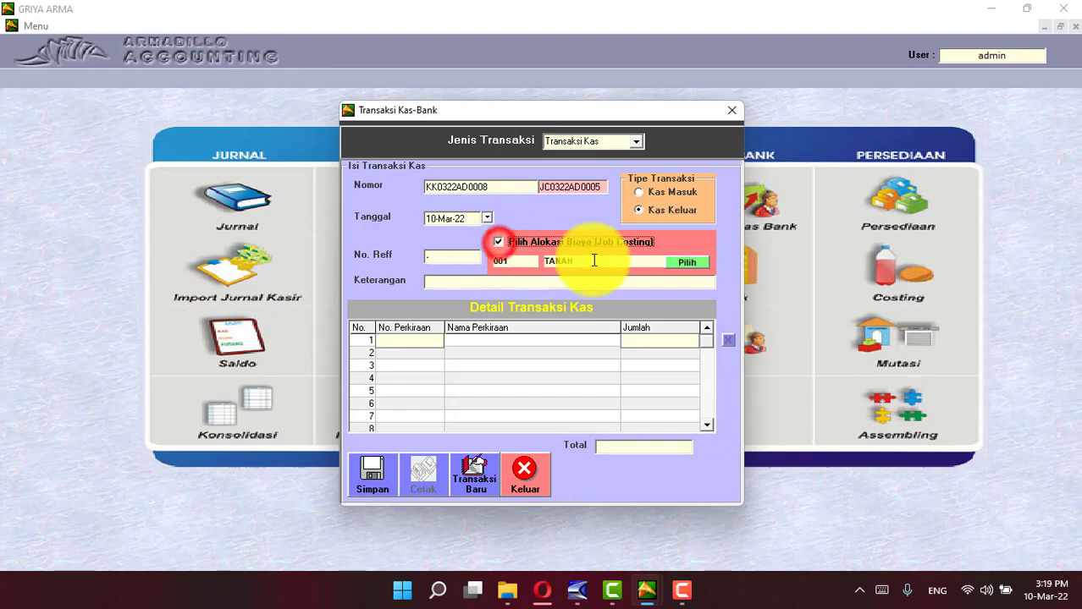
click(686, 263)
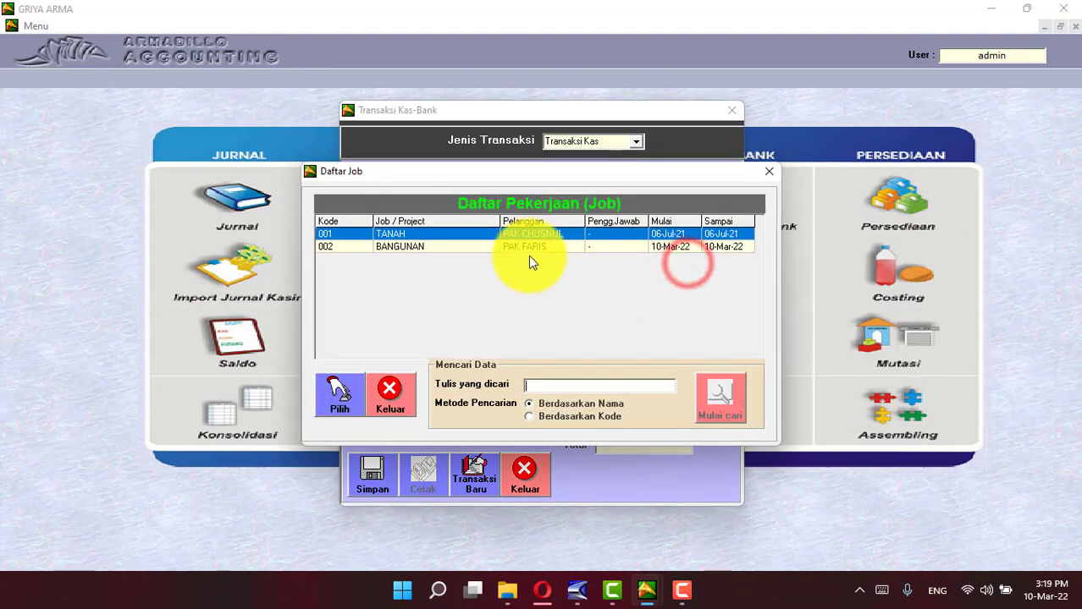
click(424, 246)
click(339, 385)
click(470, 281)
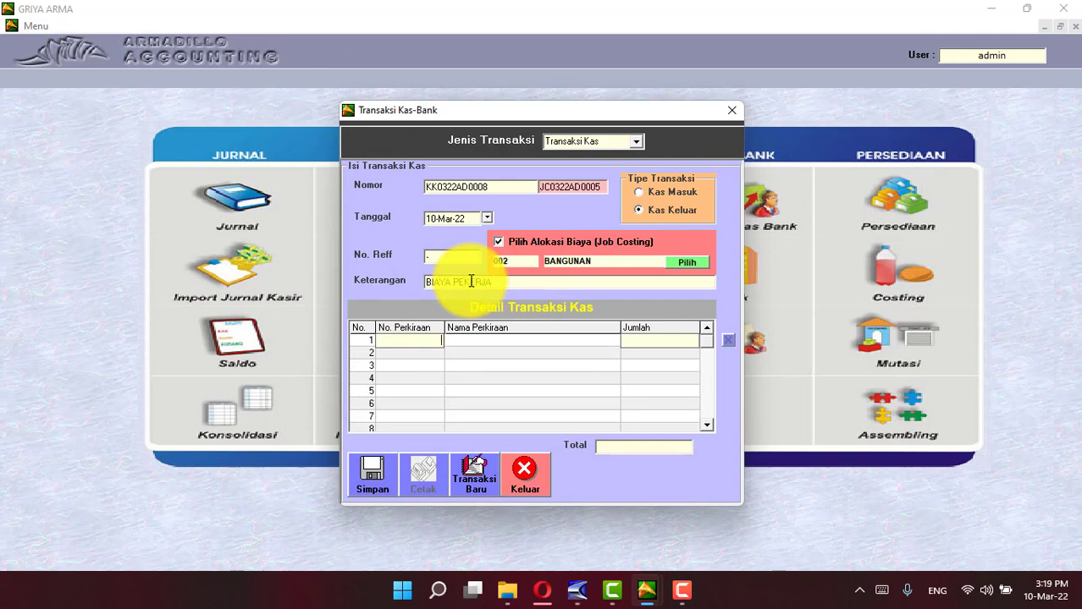
Step: Add account 06.1705 BEBAN JASA LAIN-LAIN to the cash transaction details with an amount of 500,000
key(Return)
drag(687, 188, 682, 311)
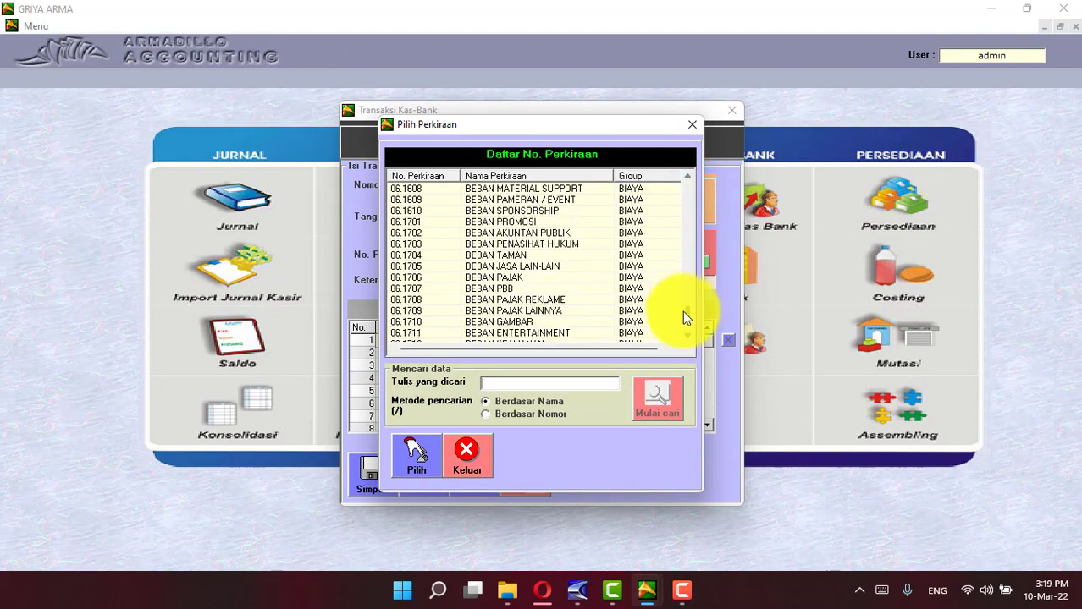
click(549, 266)
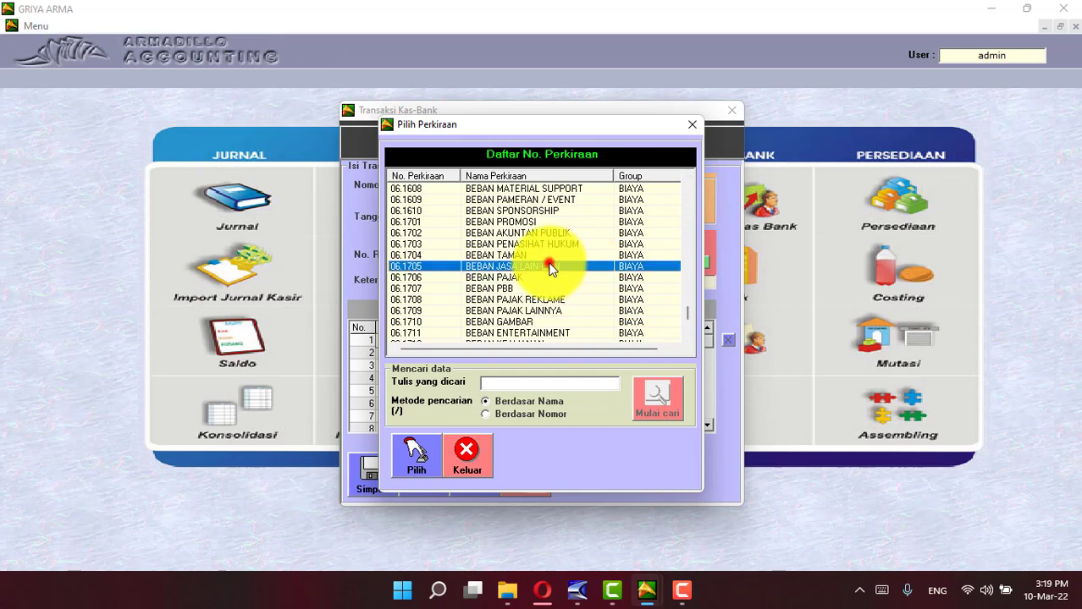
click(414, 464)
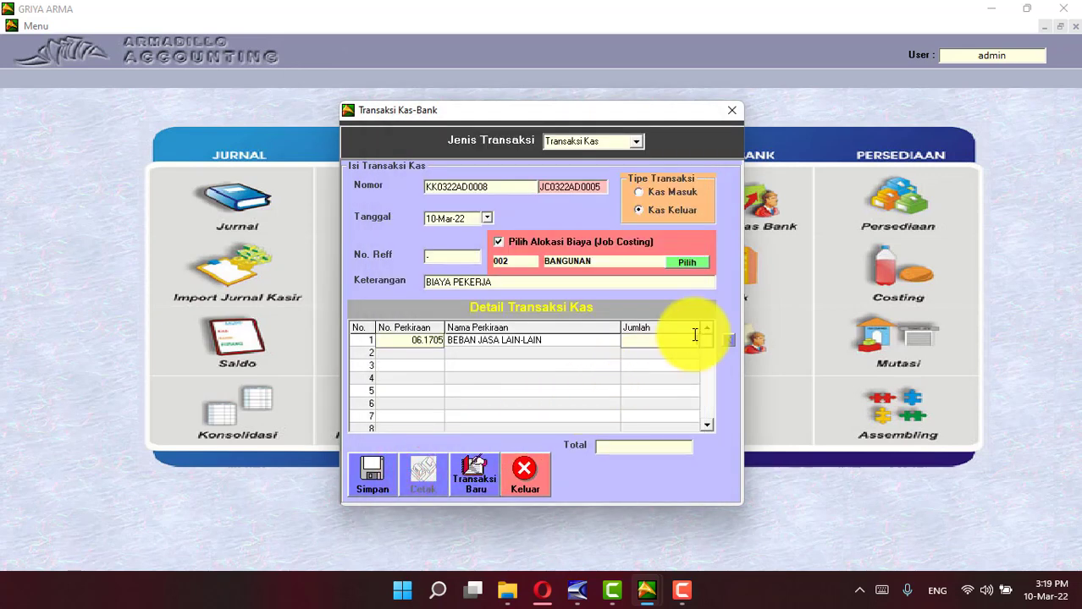
text(500000)
key(Return)
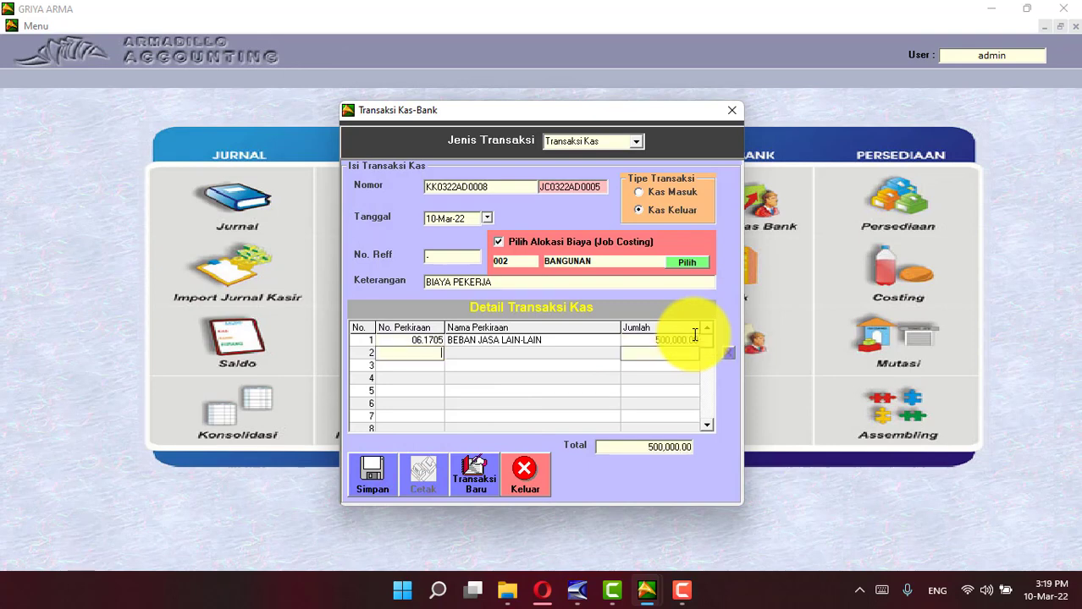
Step: Save the cash-out transaction and close its form
click(373, 477)
click(569, 332)
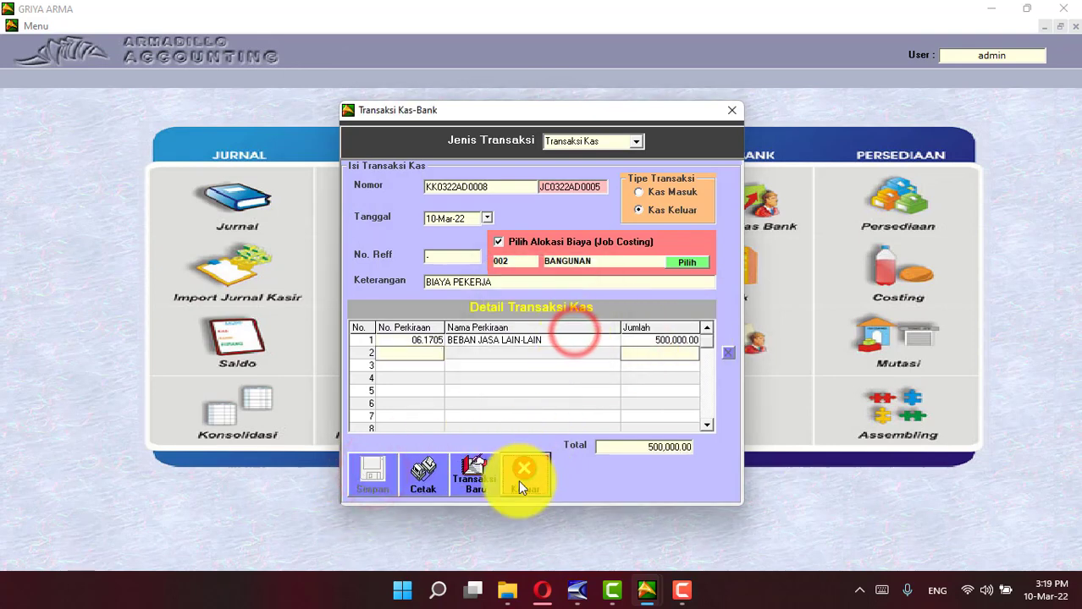
click(518, 480)
Step: Reopen the job list to examine the materials used and costs incurred for BANGUNAN, dismissing the used-materials report options
click(38, 26)
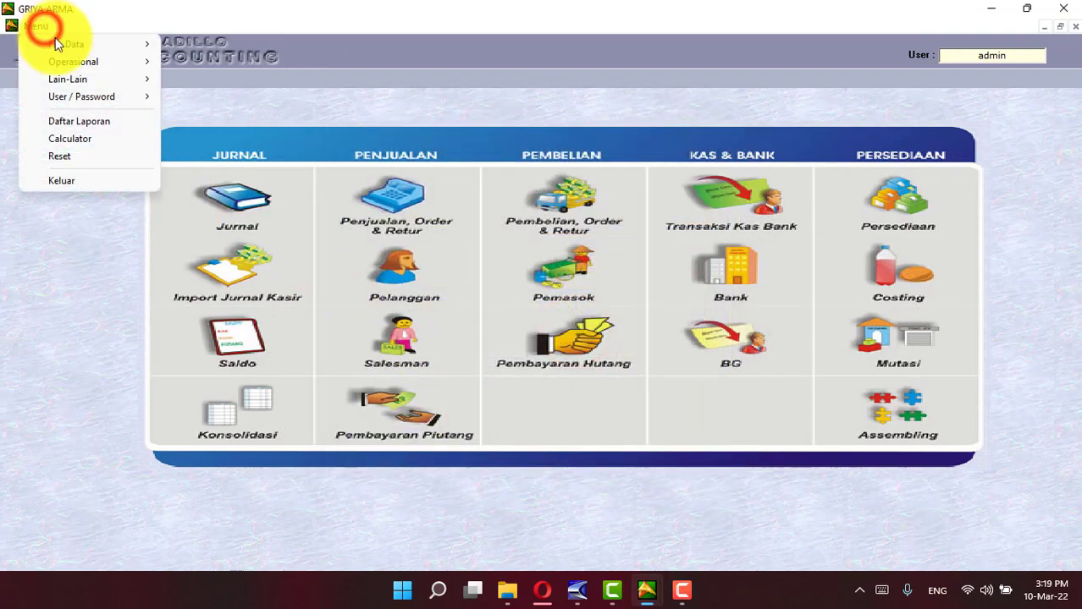
click(116, 61)
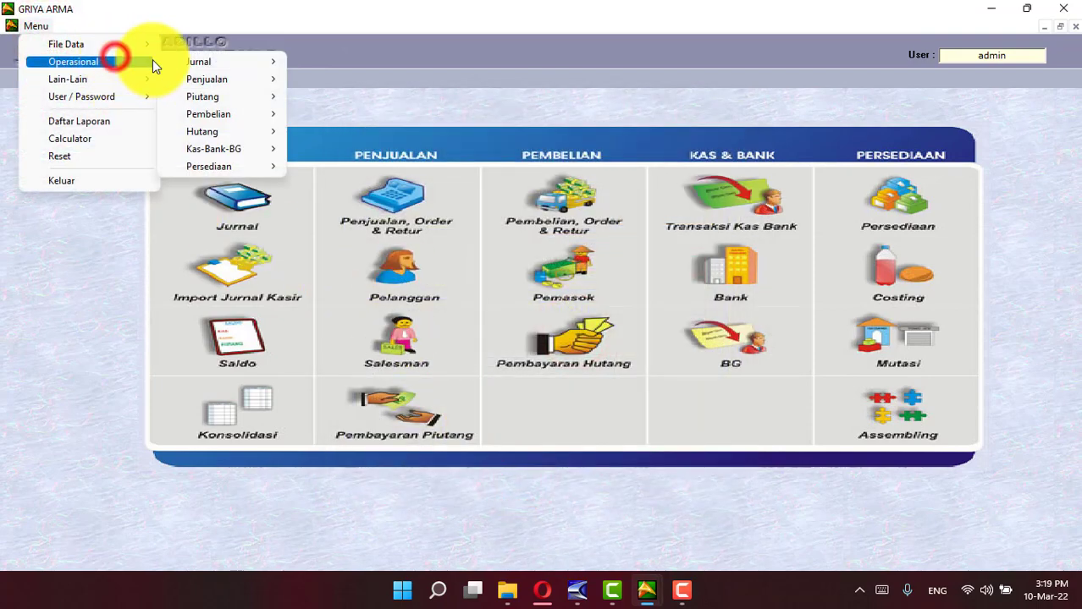
click(241, 164)
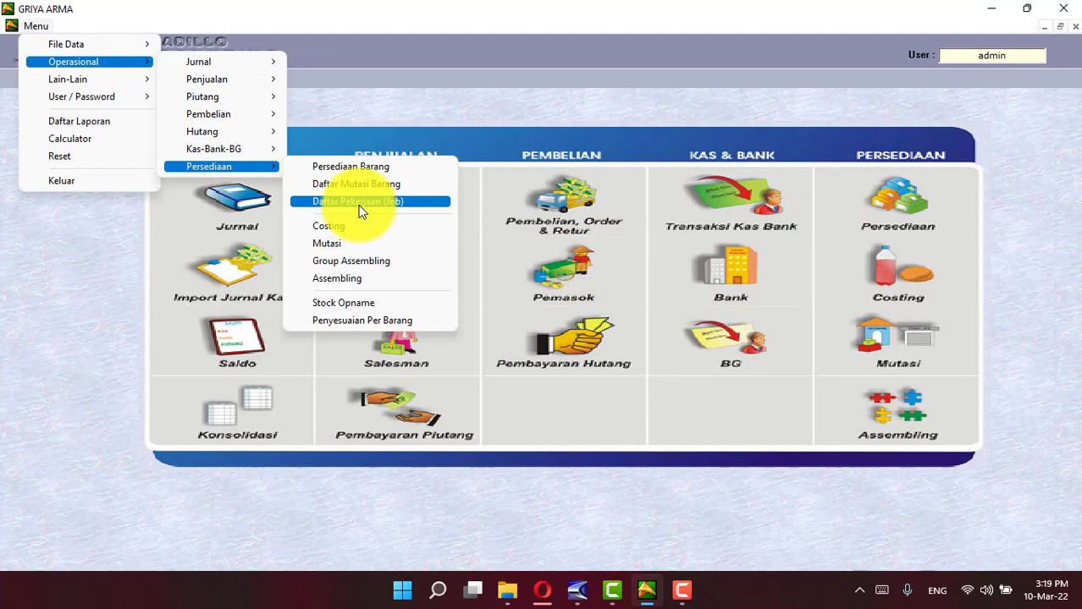
click(360, 205)
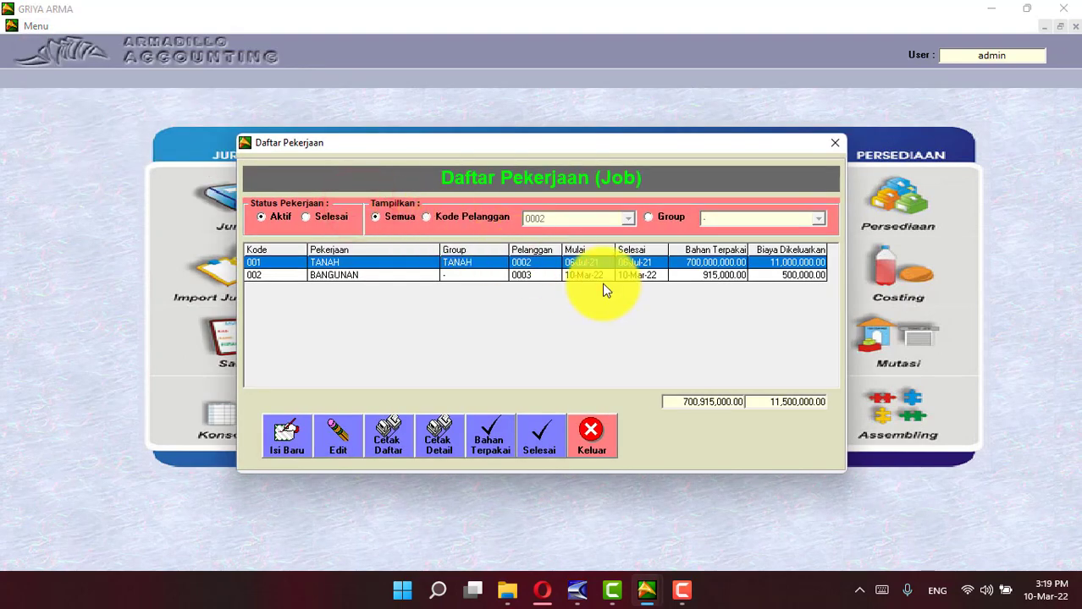
click(605, 275)
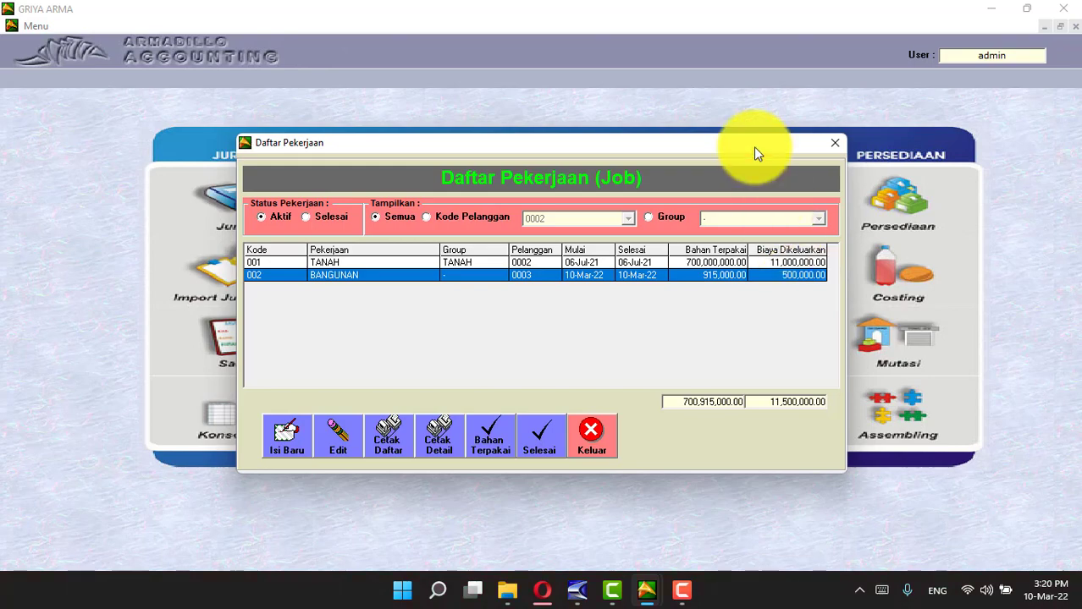
drag(753, 144, 575, 117)
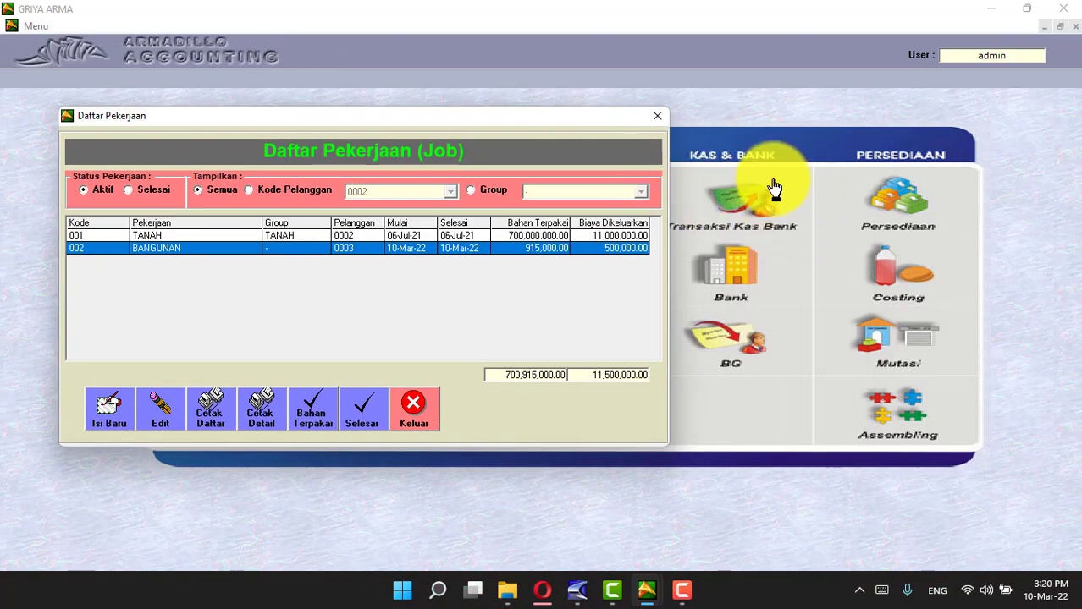
click(307, 412)
click(562, 298)
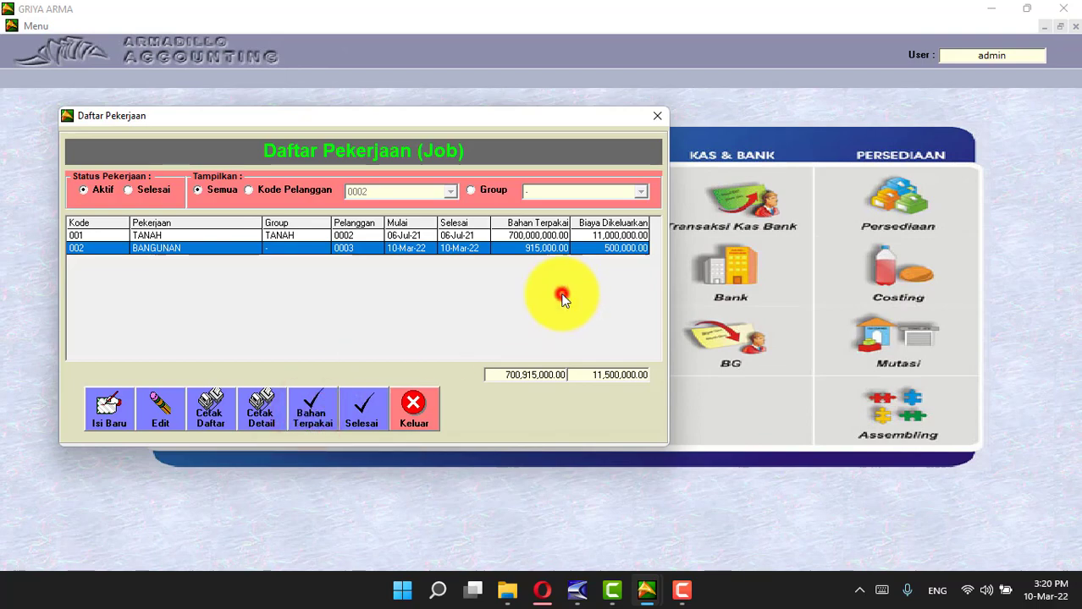
Step: Display the used-materials report for the BANGUNAN job covering all transactions, examine its material costs, and close it
click(254, 406)
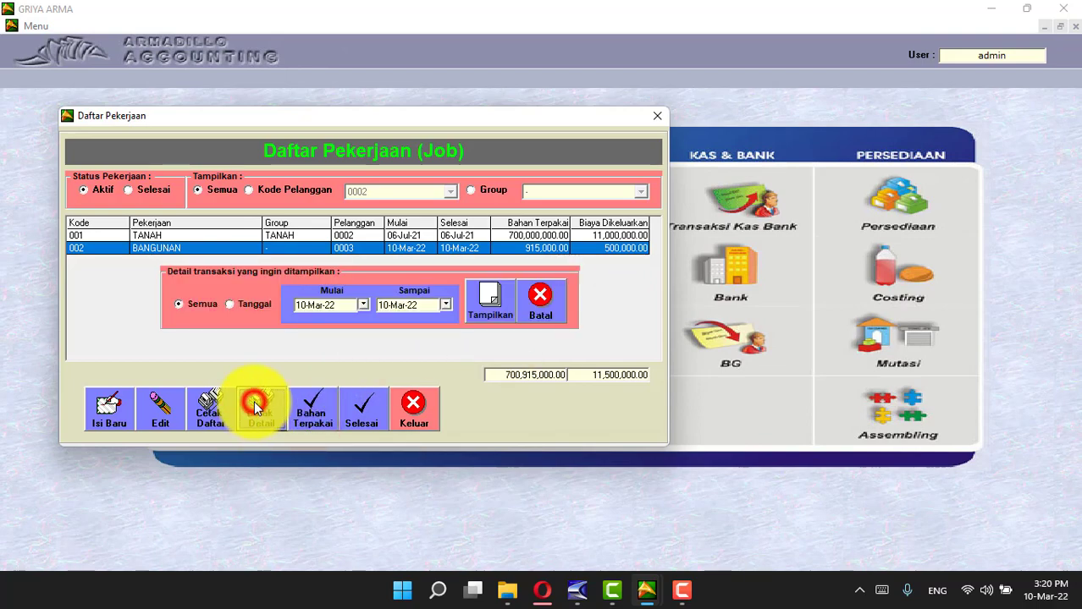
click(499, 298)
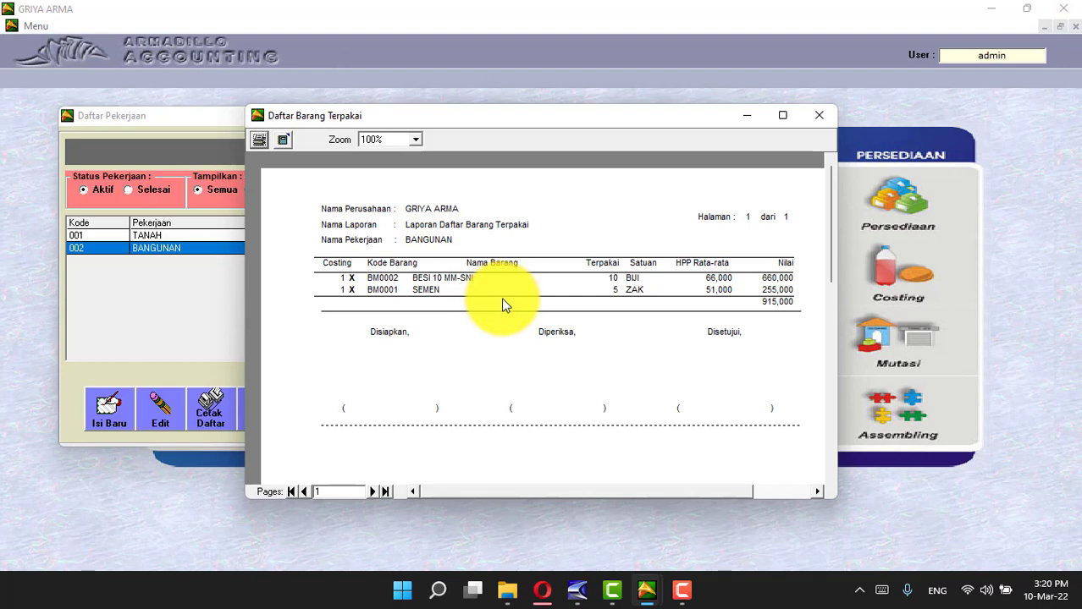
click(819, 114)
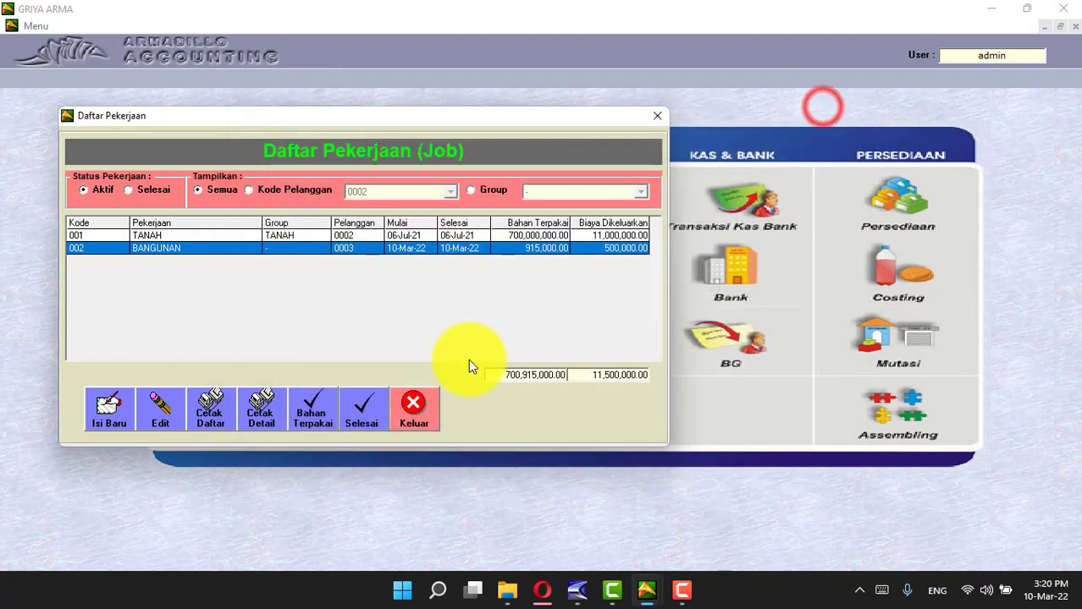
Step: Display the Costing dan Pembiayaan detail report for BANGUNAN, compare realised costs with the estimates, and close it
click(257, 411)
click(495, 299)
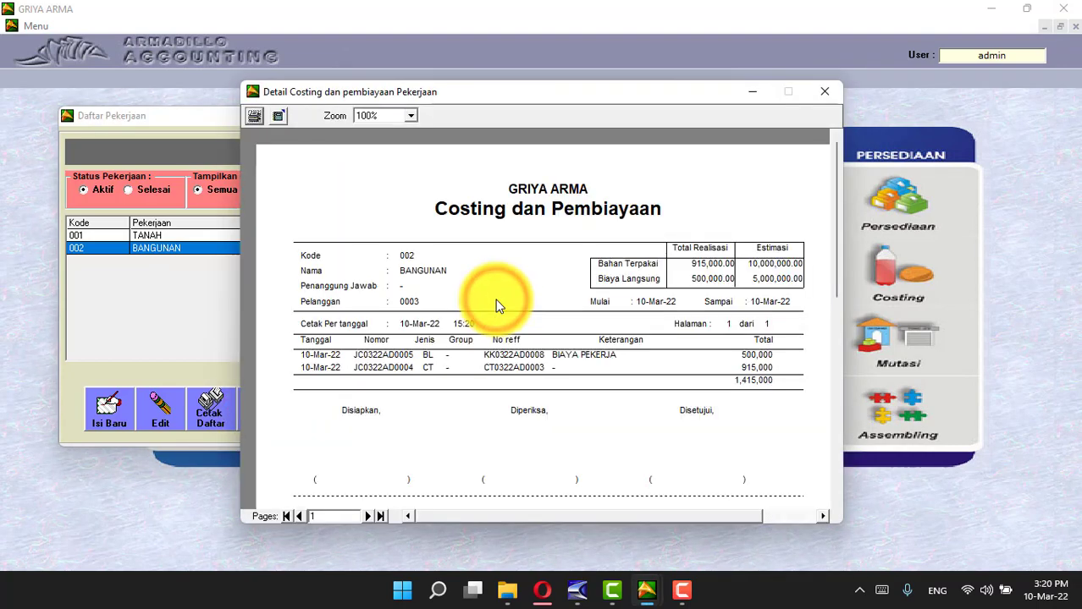
drag(614, 91, 642, 79)
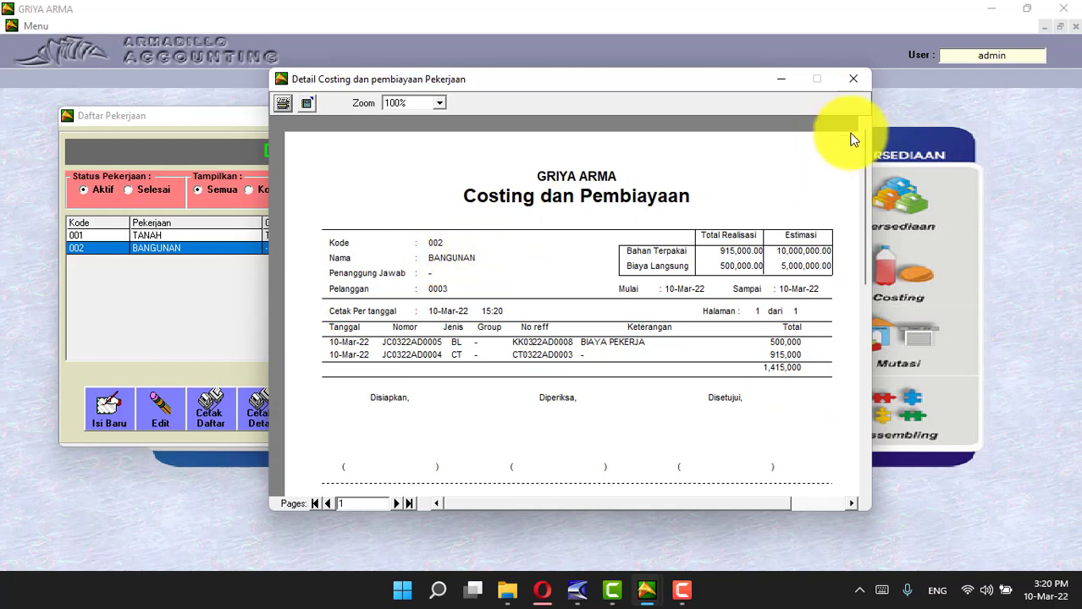
click(853, 83)
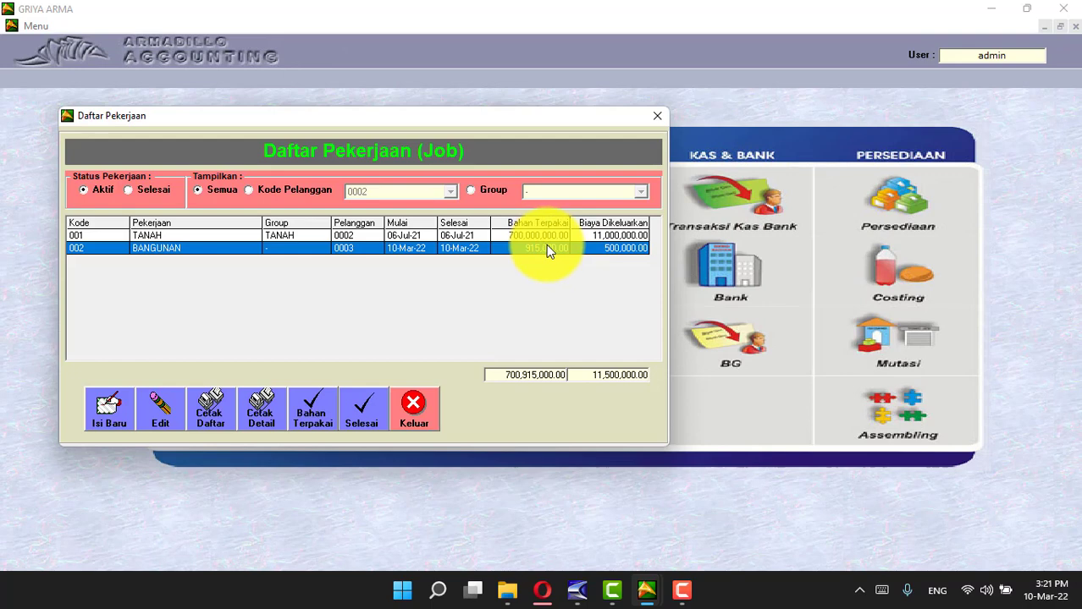
Step: Try to complete the BANGUNAN job using 01.1205 PERSEDIAAN RUMAH as the finished-goods account
click(361, 411)
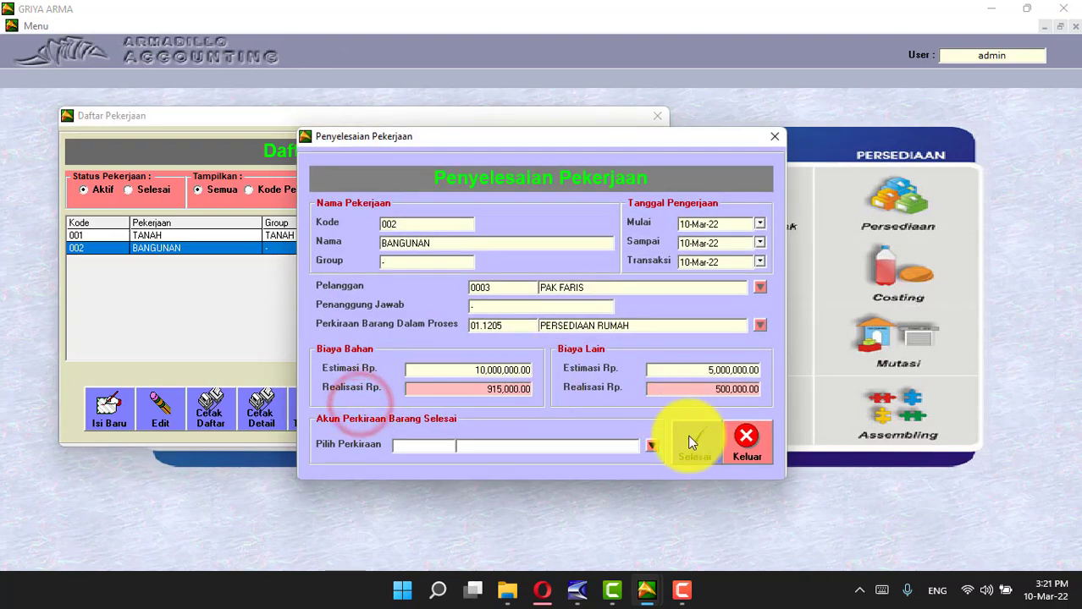
click(650, 446)
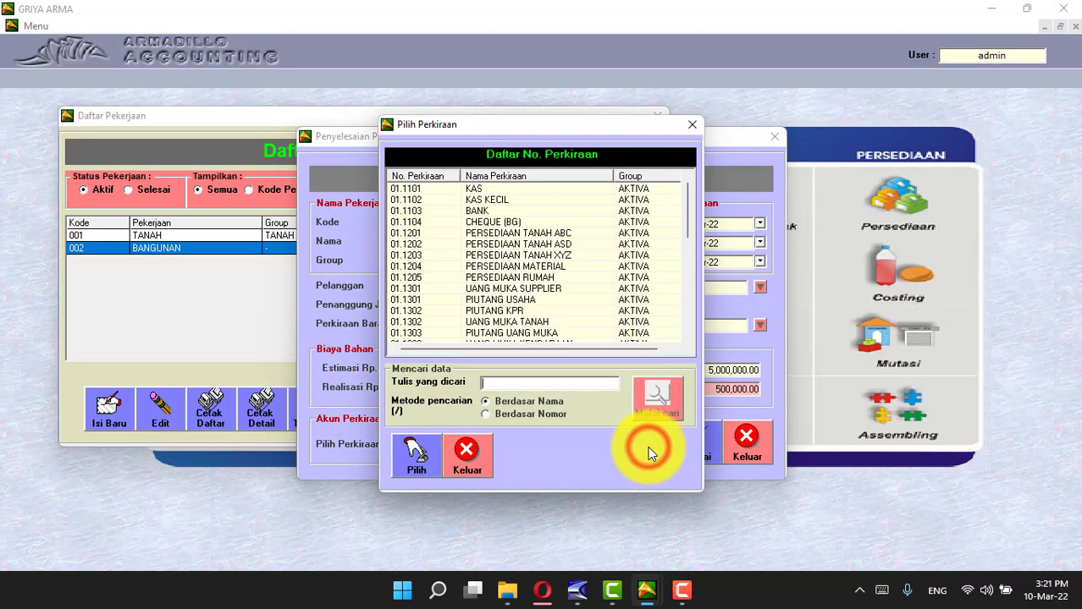
click(525, 278)
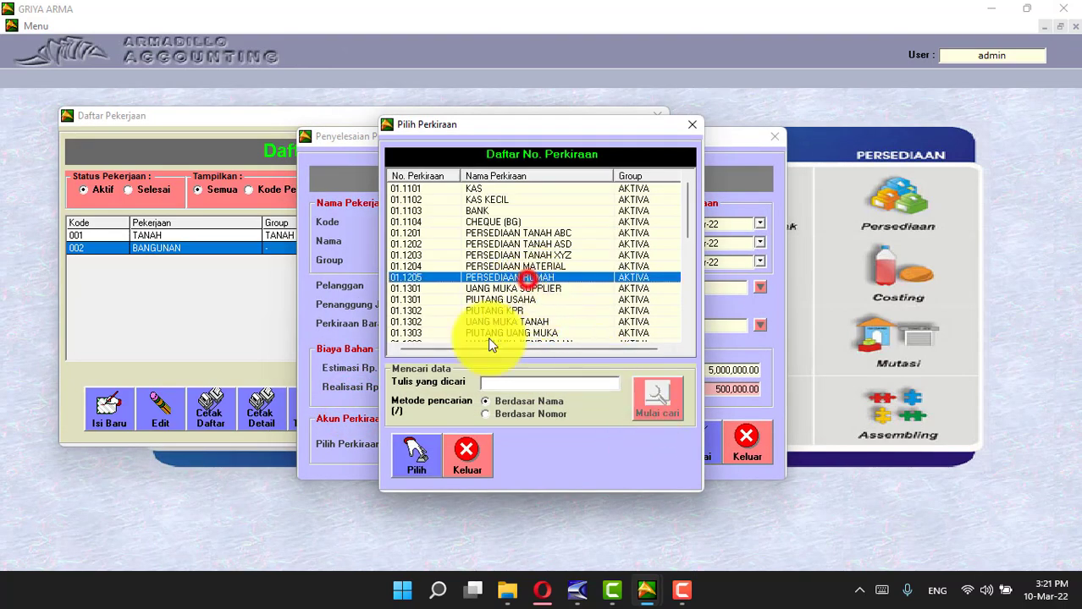
click(415, 457)
click(702, 442)
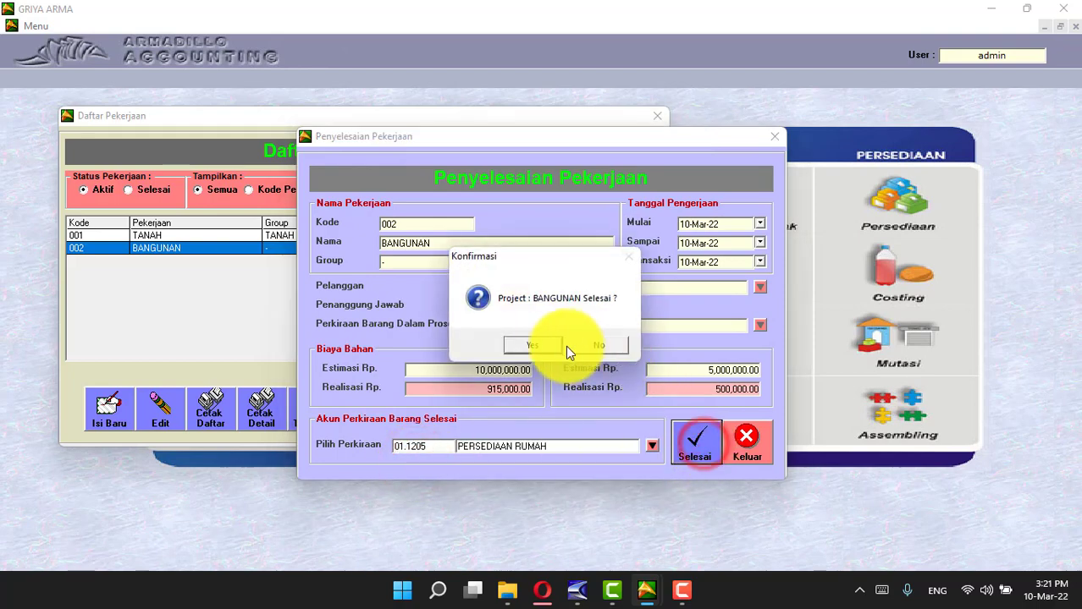
click(564, 345)
Step: Check BANGUNAN's status by viewing the completed jobs and returning the job list to active ones
click(512, 278)
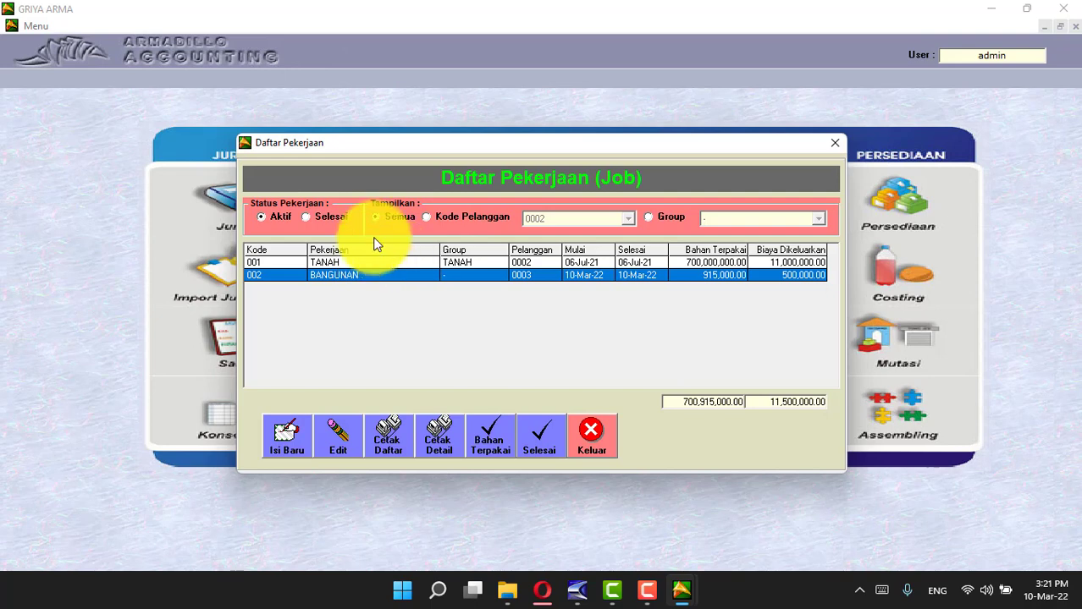
click(312, 216)
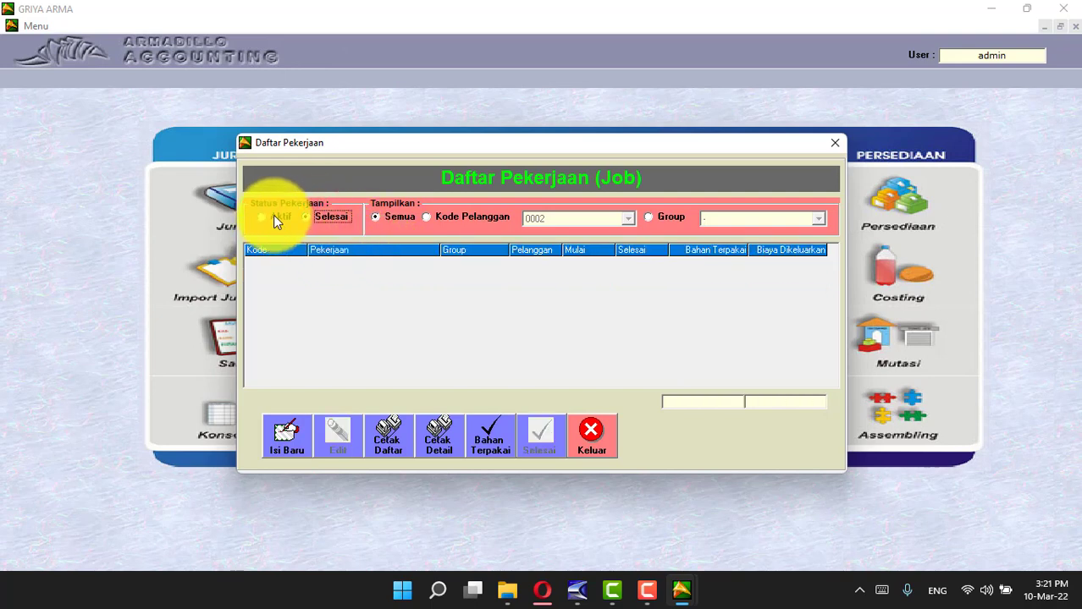
click(273, 217)
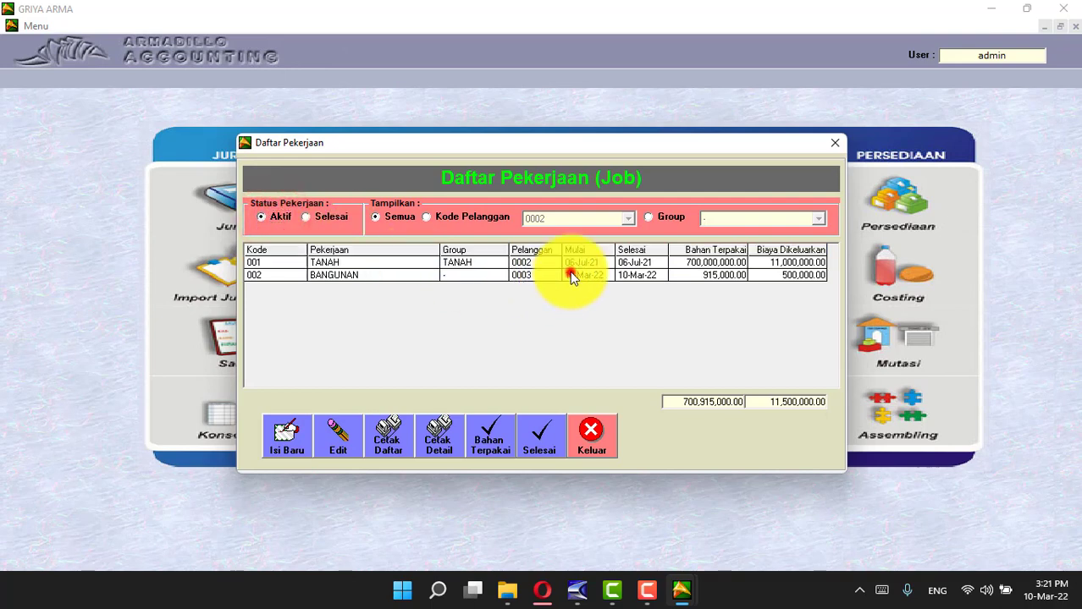